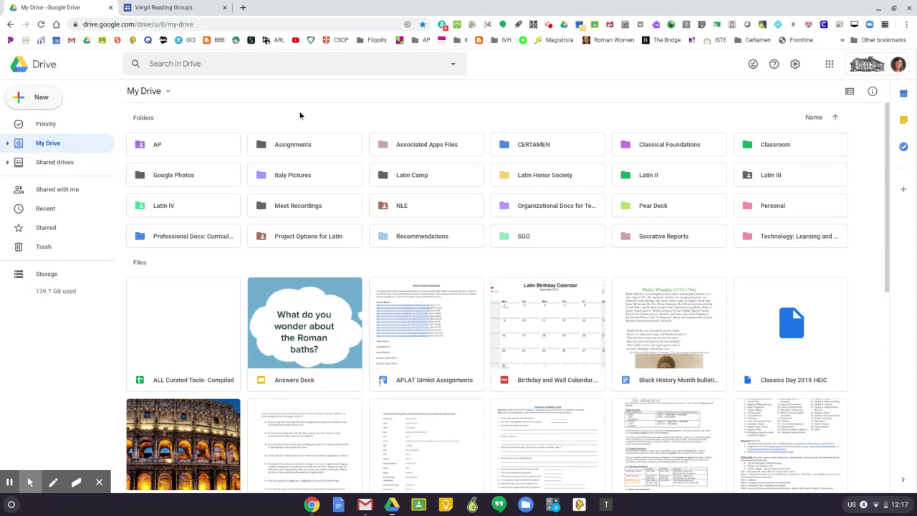
Step: Create a new blank Google Sites website from Drive
{"action": "left_click", "coordinate": [40, 97]}
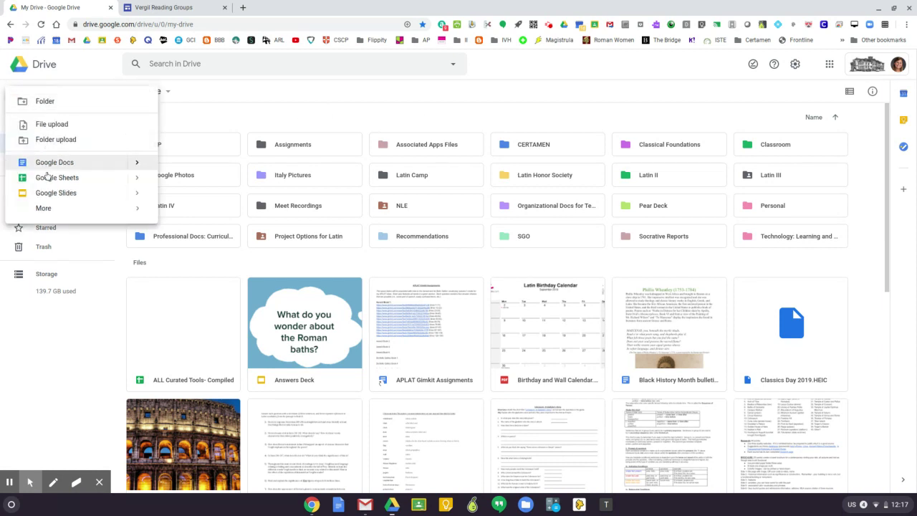
{"action": "mouse_move", "coordinate": [51, 216]}
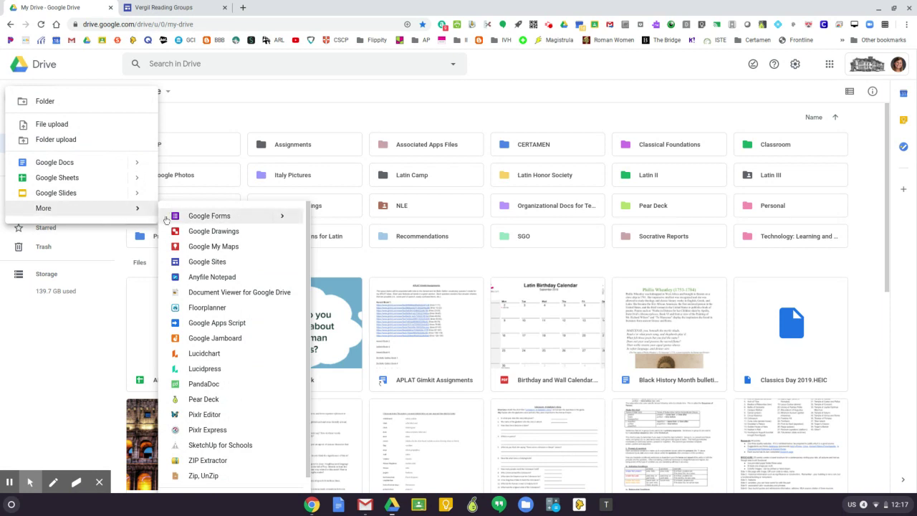
{"action": "left_click", "coordinate": [189, 263]}
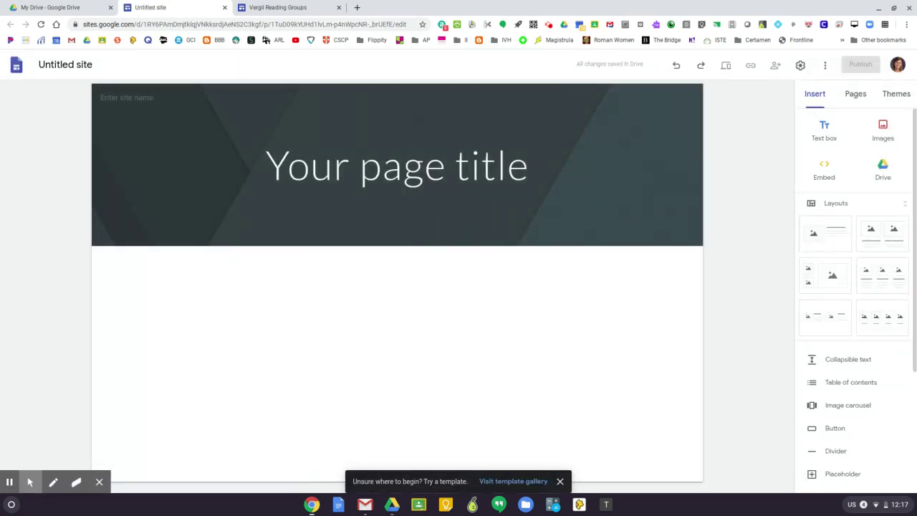
Step: Look through the Google Sites template gallery, including the Education, Personal and Work templates, and close it to return to the blank site
{"action": "left_click", "coordinate": [511, 481]}
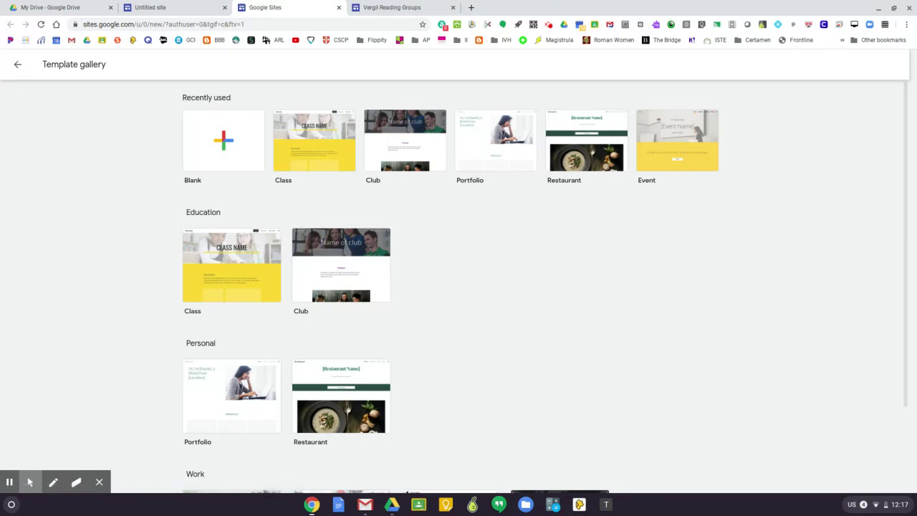
{"action": "scroll", "coordinate": [137, 221], "scroll_direction": "down", "scroll_amount": 1}
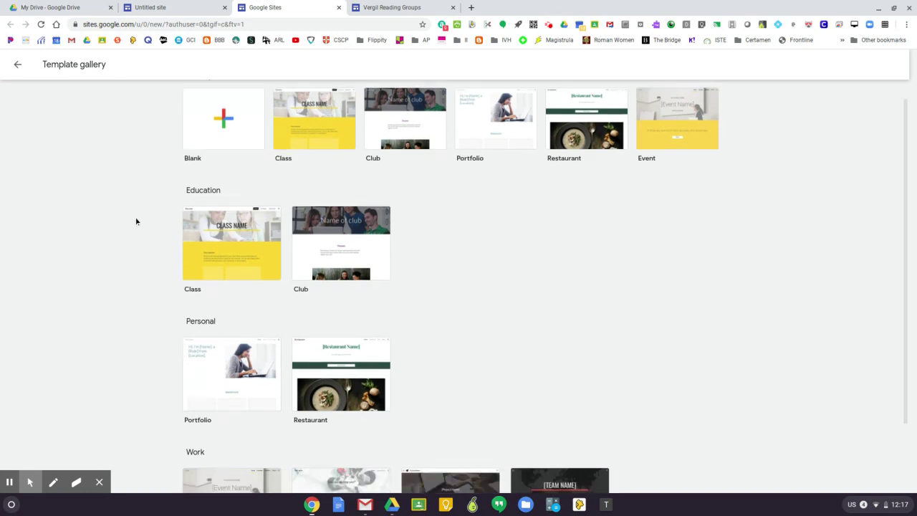
{"action": "scroll", "coordinate": [137, 222], "scroll_direction": "down", "scroll_amount": 3}
{"action": "scroll", "coordinate": [545, 283], "scroll_direction": "down", "scroll_amount": 1}
{"action": "scroll", "coordinate": [545, 287], "scroll_direction": "up", "scroll_amount": 3}
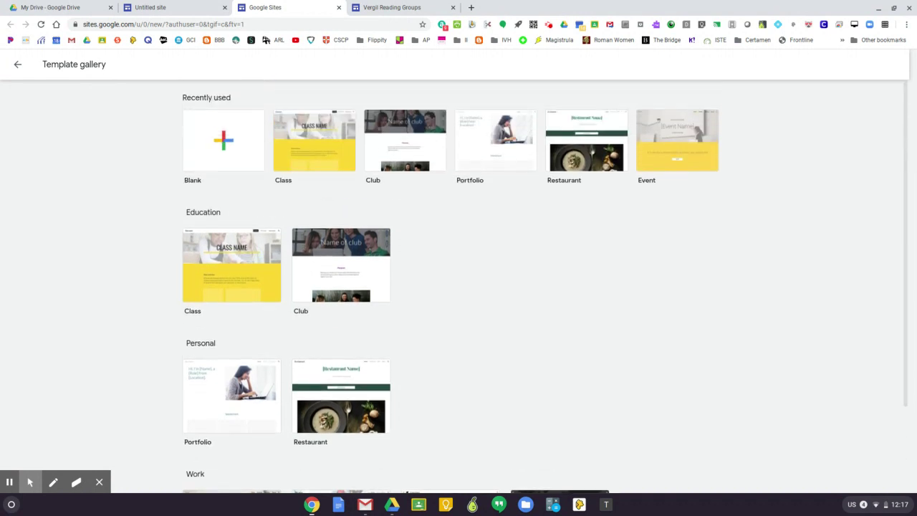
{"action": "left_click", "coordinate": [340, 8]}
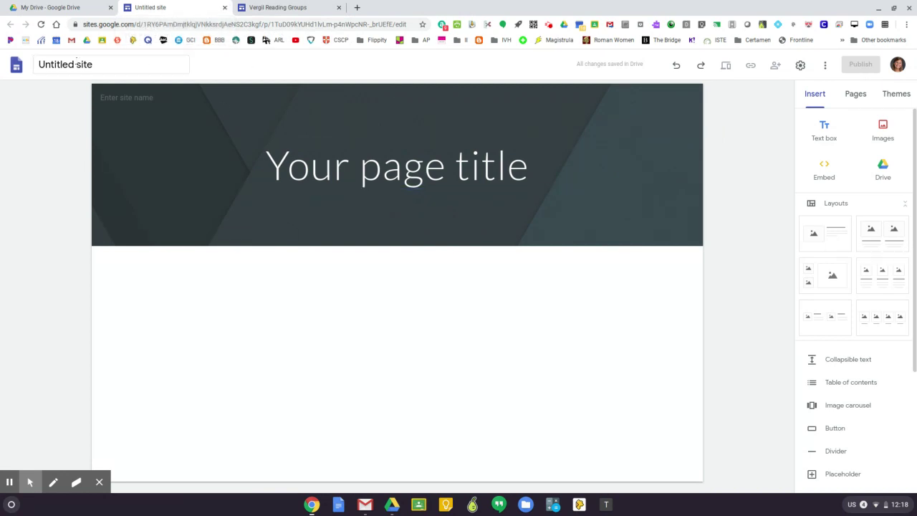
Step: Replace the placeholder page title in the header with "Sample Site"
{"action": "left_click", "coordinate": [284, 168]}
{"action": "triple_click", "coordinate": [288, 168]}
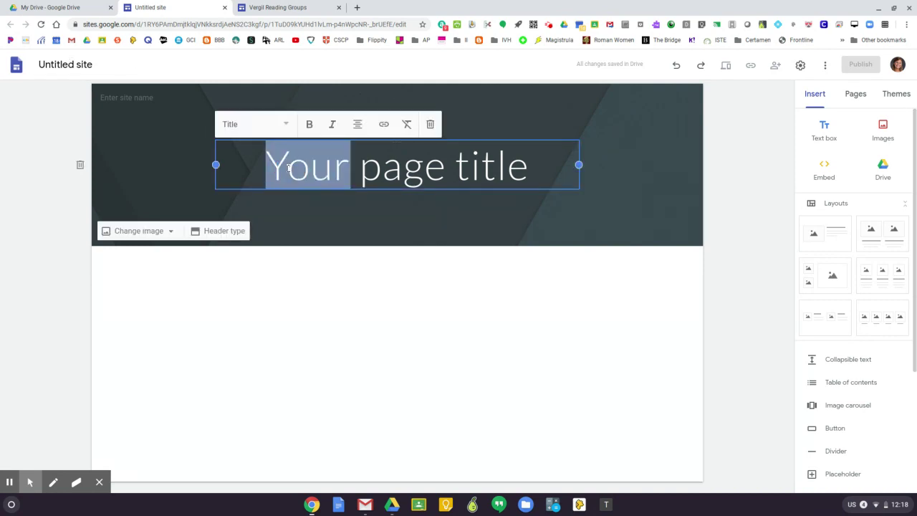
{"action": "type", "text": "Sample Site"}
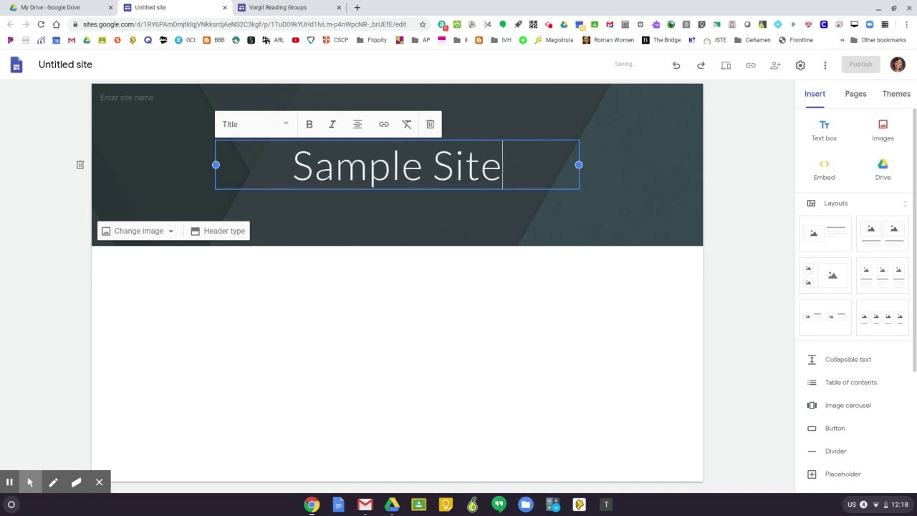
Step: Rename the site document with the owner's first name in possessive form followed by "Sample"
{"action": "left_click", "coordinate": [77, 66]}
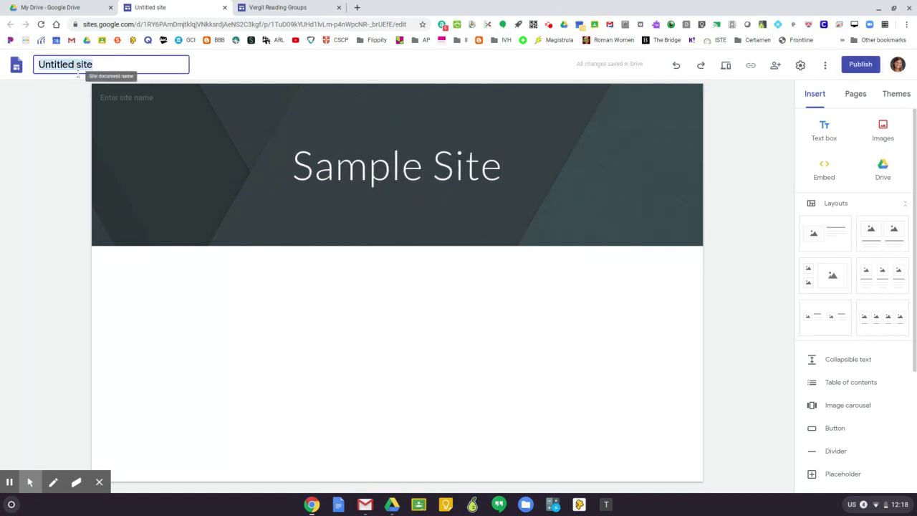
{"action": "type", "text": "Stefanie's Sample"}
{"action": "left_click", "coordinate": [56, 184]}
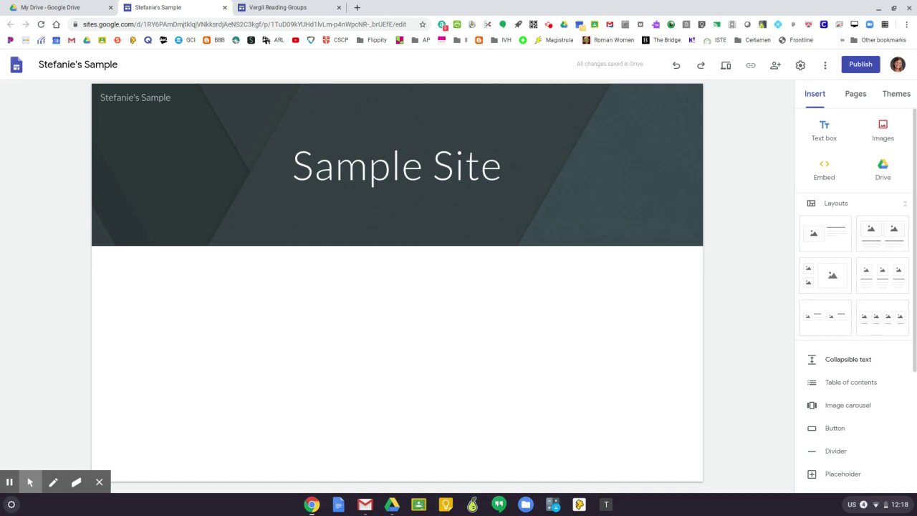
Step: Insert a collapsible text block below the header and give it the heading "Latin II at RHS"
{"action": "left_click", "coordinate": [835, 359]}
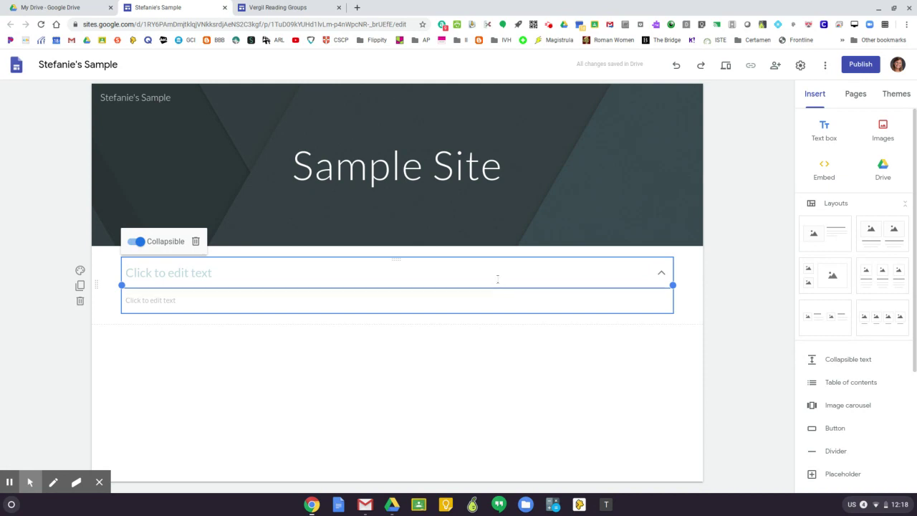
{"action": "left_click", "coordinate": [497, 272]}
{"action": "type", "text": "Latin I"}
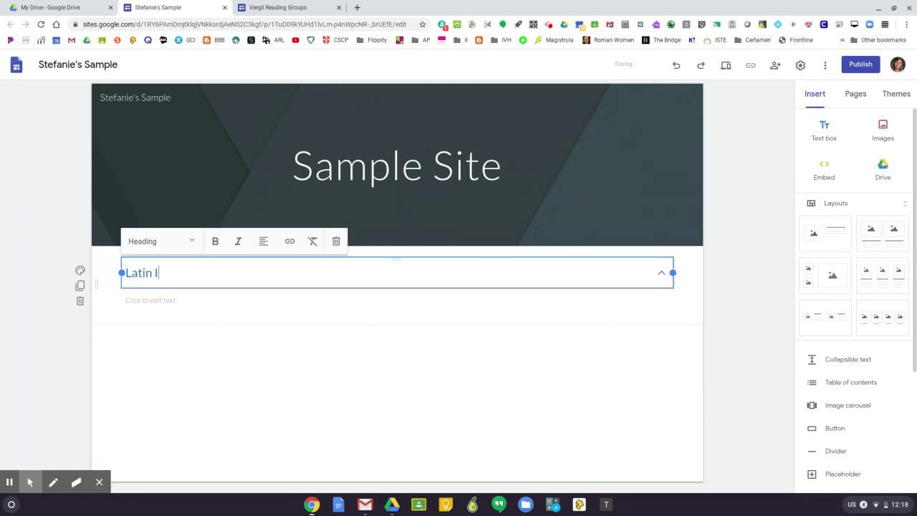
{"action": "type", "text": "I at RHS"}
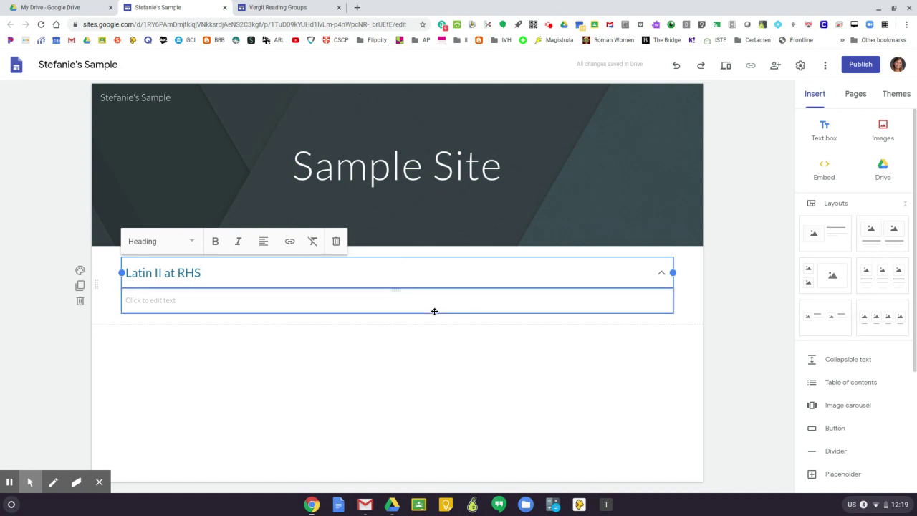
Step: Fill the collapsible body with a bulleted list: Cambridge Latin Course, Fun projects, Roman history, Roman military history
{"action": "left_click", "coordinate": [179, 302]}
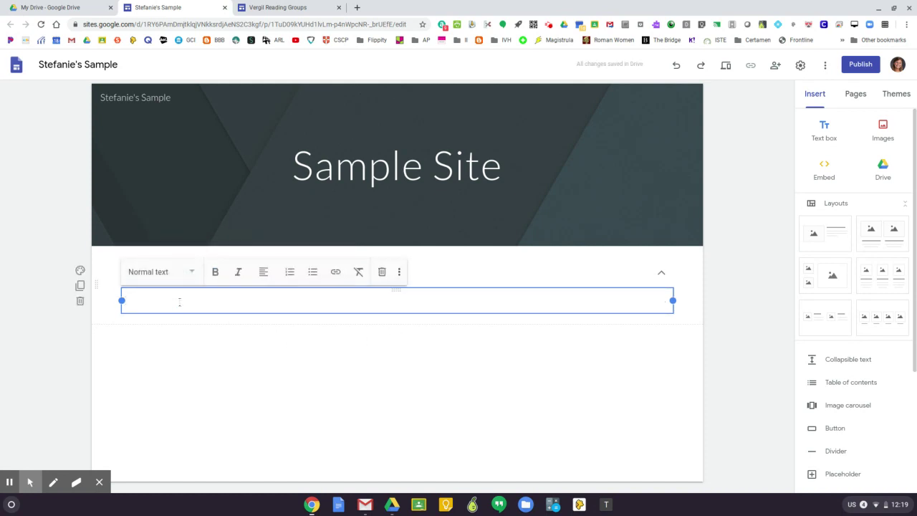
{"action": "left_click", "coordinate": [313, 272]}
{"action": "type", "text": "Cambri"}
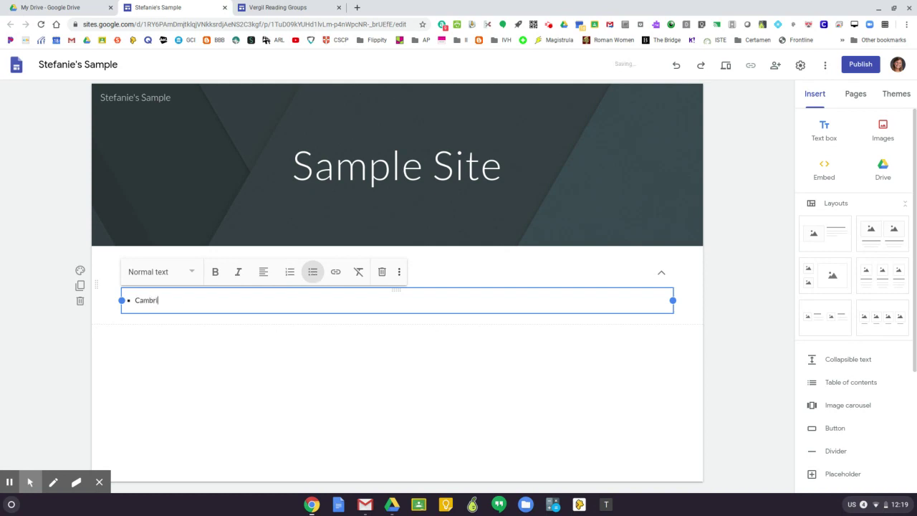
{"action": "type", "text": "dge Latin Course"}
{"action": "key", "text": "Return"}
{"action": "type", "text": "Fun p"}
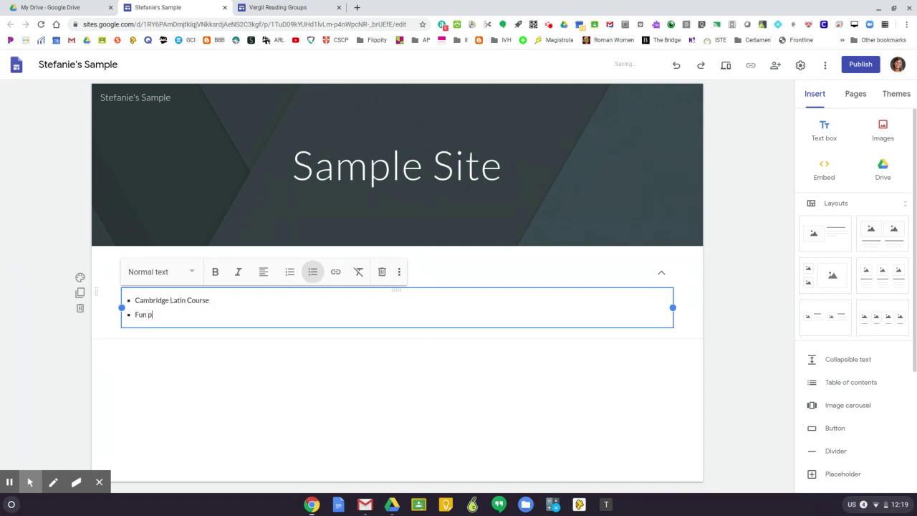
{"action": "type", "text": "rojects"}
{"action": "key", "text": "Return"}
{"action": "type", "text": "Ro"}
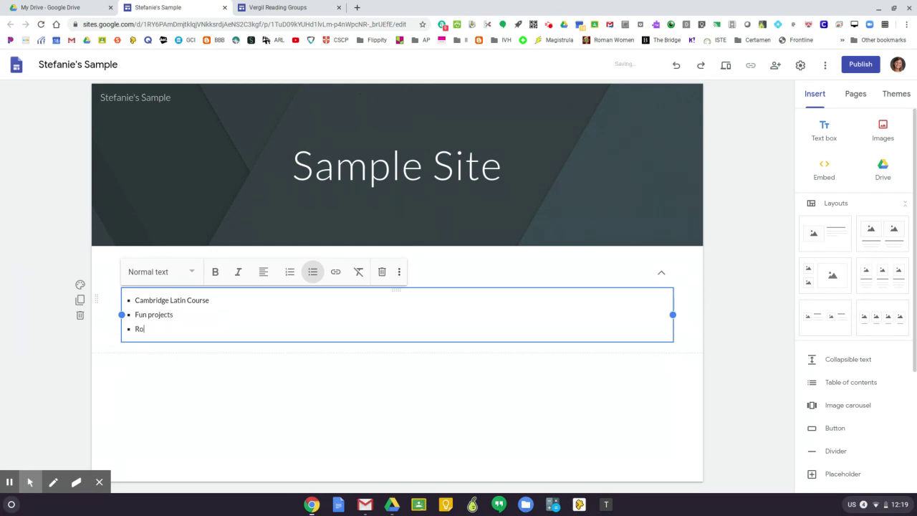
{"action": "type", "text": "man history"}
{"action": "key", "text": "Return"}
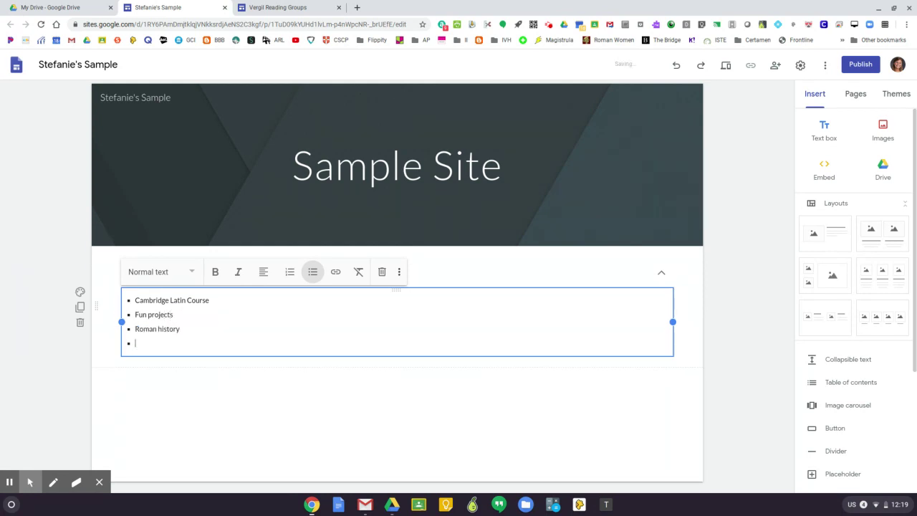
{"action": "type", "text": "Roman military history"}
{"action": "left_click", "coordinate": [258, 416]}
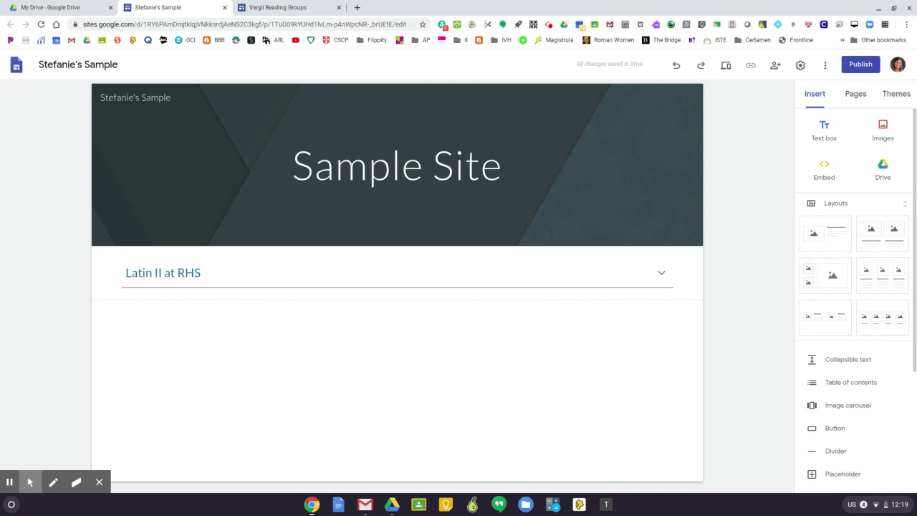
Step: Preview the site, expand and collapse the "Latin II at RHS" section to check it, and return to editing
{"action": "left_click", "coordinate": [726, 67]}
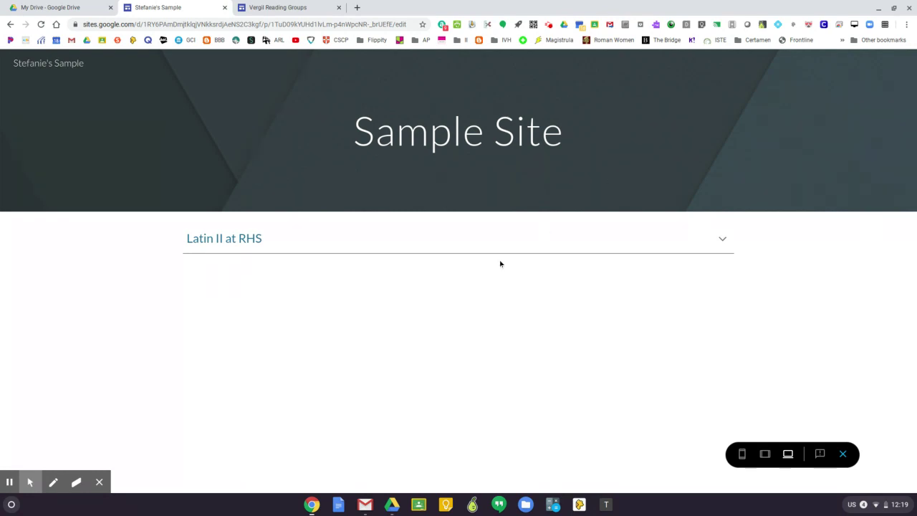
{"action": "left_click", "coordinate": [722, 240]}
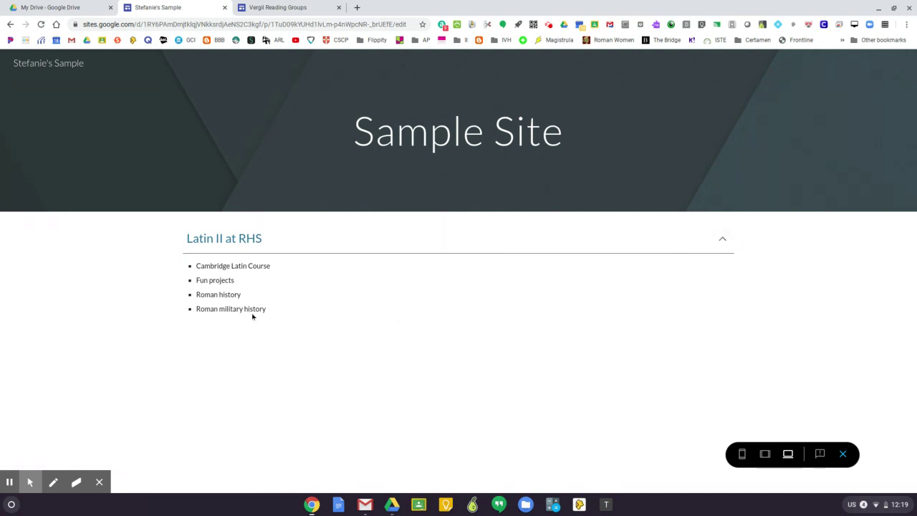
{"action": "left_click", "coordinate": [721, 244]}
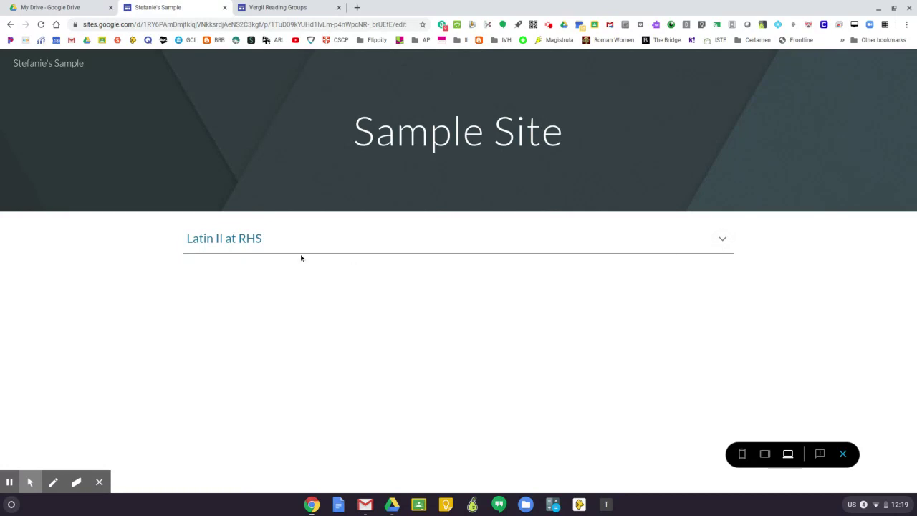
{"action": "left_click", "coordinate": [844, 454]}
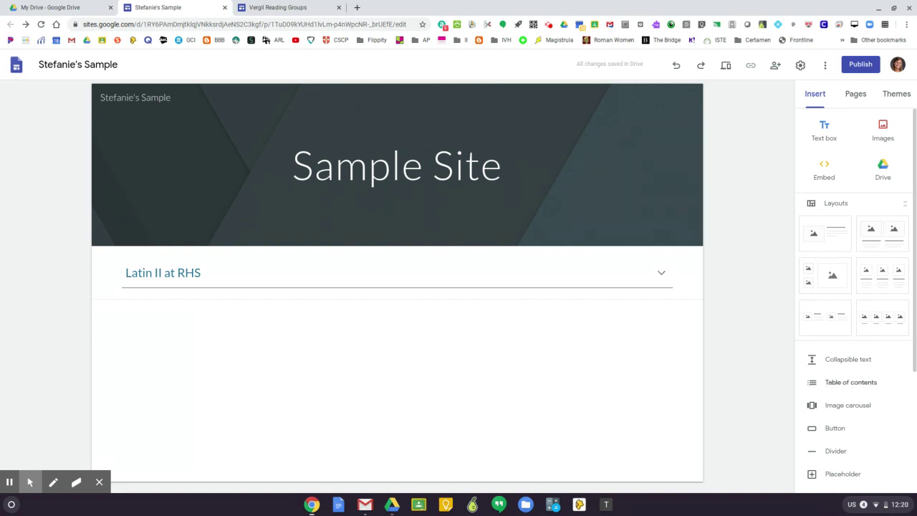
Step: Insert an image carousel of teacher.gif, siblings.gif, Girl dancing.gif, crutches.gif, Dido.gif, hand raise.gif and writing.gif, uploaded from the device's images
{"action": "left_click", "coordinate": [839, 409]}
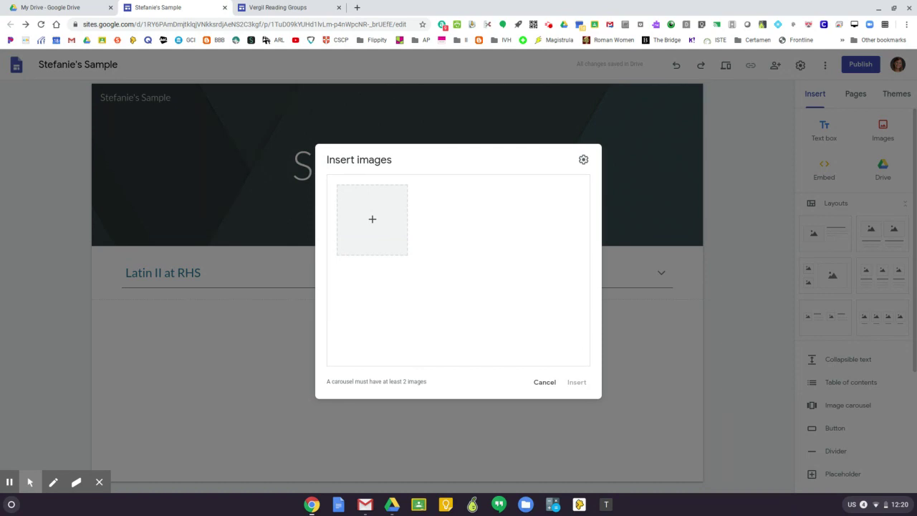
{"action": "left_click", "coordinate": [373, 222]}
{"action": "left_click", "coordinate": [376, 248]}
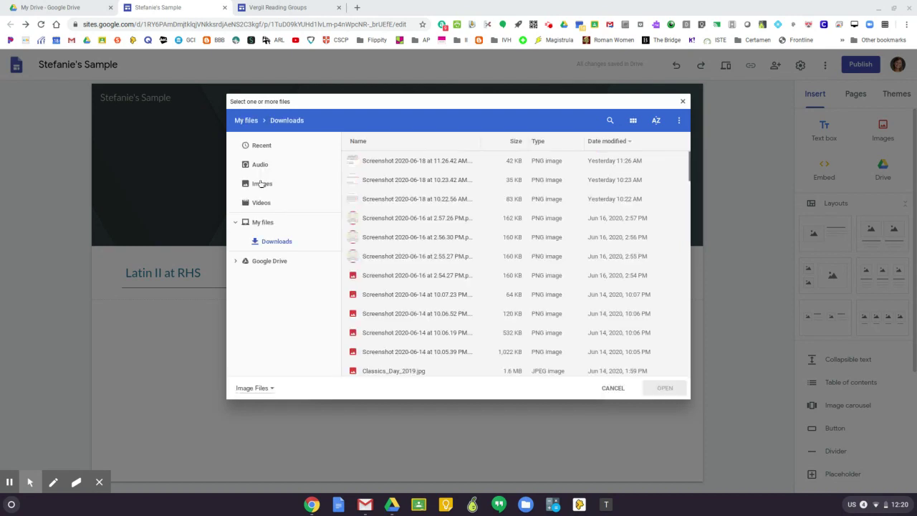
{"action": "left_click", "coordinate": [261, 183]}
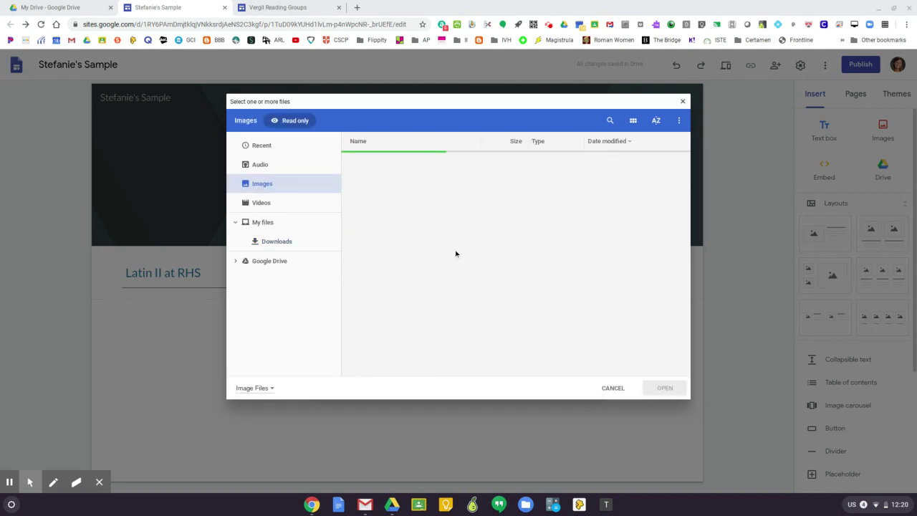
{"action": "scroll", "coordinate": [441, 242], "scroll_direction": "down", "scroll_amount": 5}
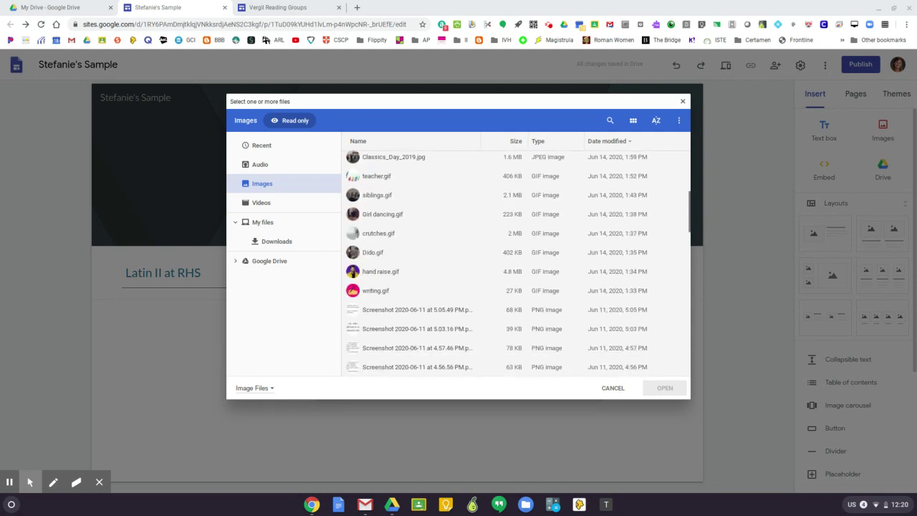
{"action": "left_click", "coordinate": [374, 214], "text": "ctrl"}
{"action": "left_click", "coordinate": [372, 237], "text": "ctrl"}
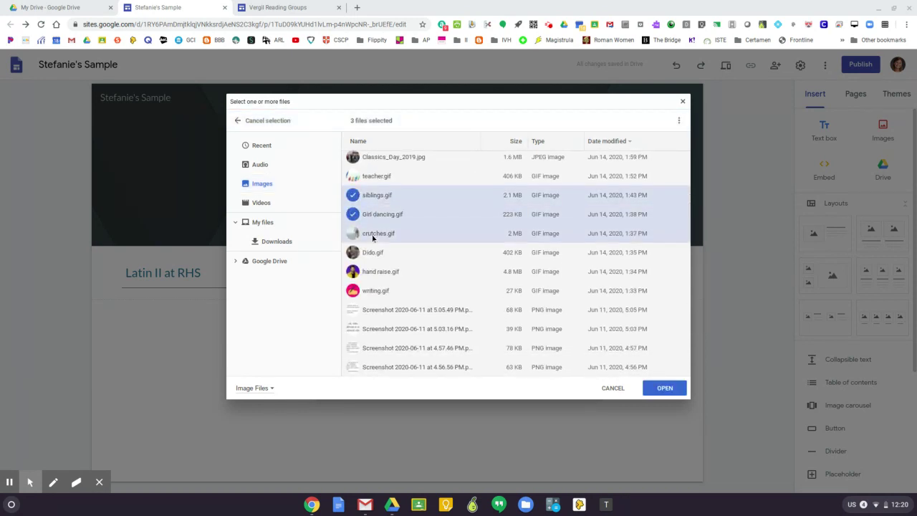
{"action": "left_click", "coordinate": [372, 253], "text": "ctrl"}
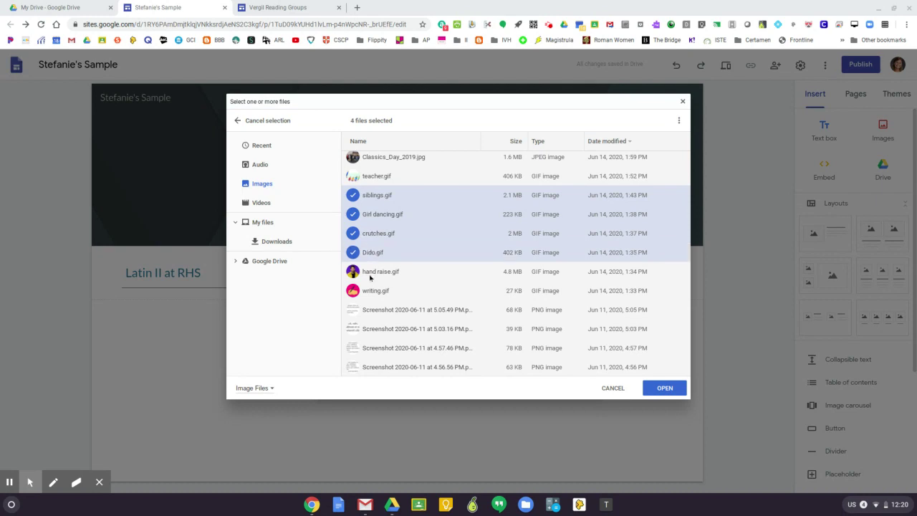
{"action": "left_click", "coordinate": [371, 276], "text": "ctrl"}
{"action": "left_click", "coordinate": [370, 293], "text": "ctrl"}
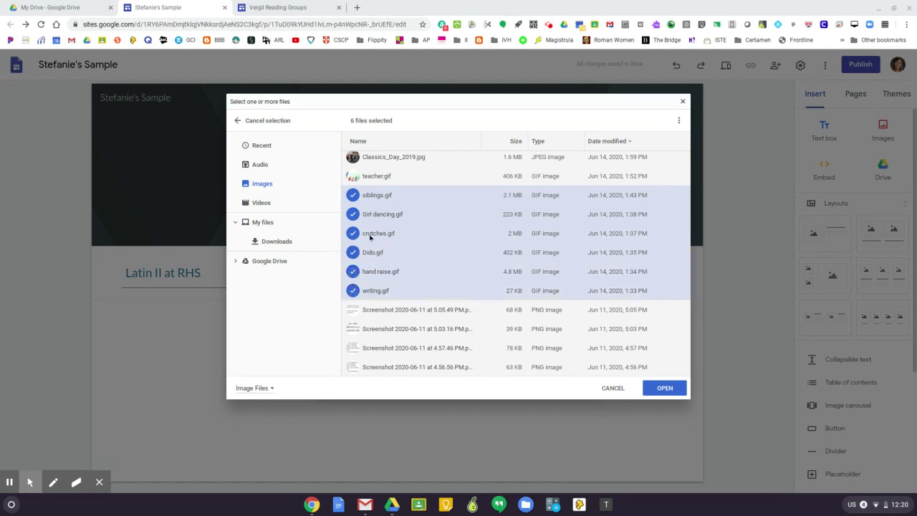
{"action": "left_click", "coordinate": [374, 178], "text": "ctrl"}
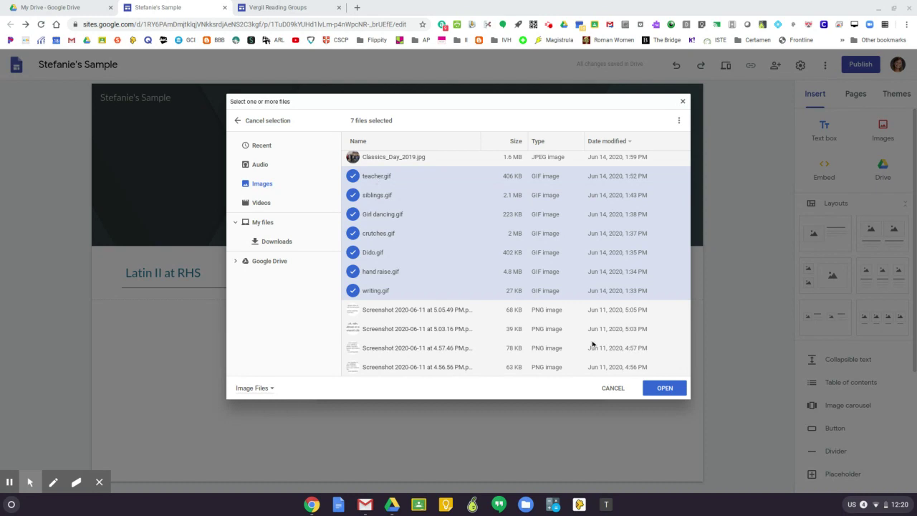
{"action": "left_click", "coordinate": [662, 387]}
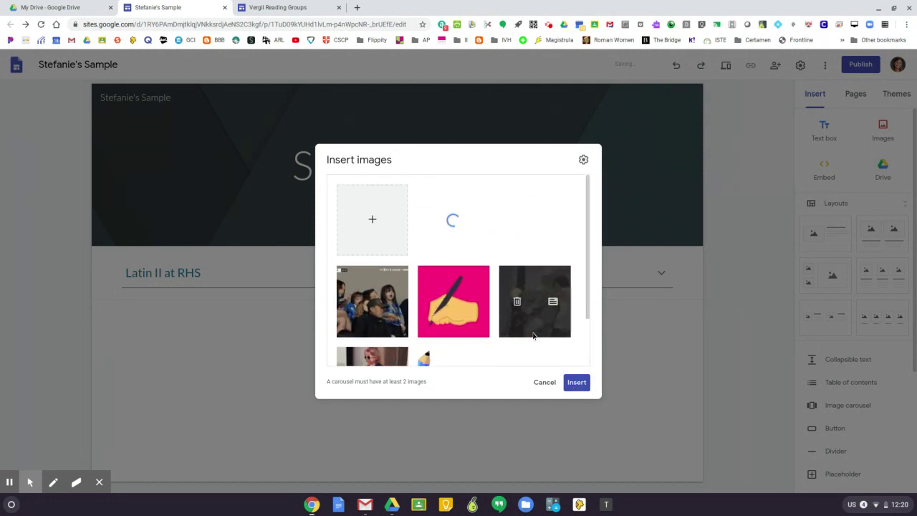
{"action": "left_click", "coordinate": [578, 383]}
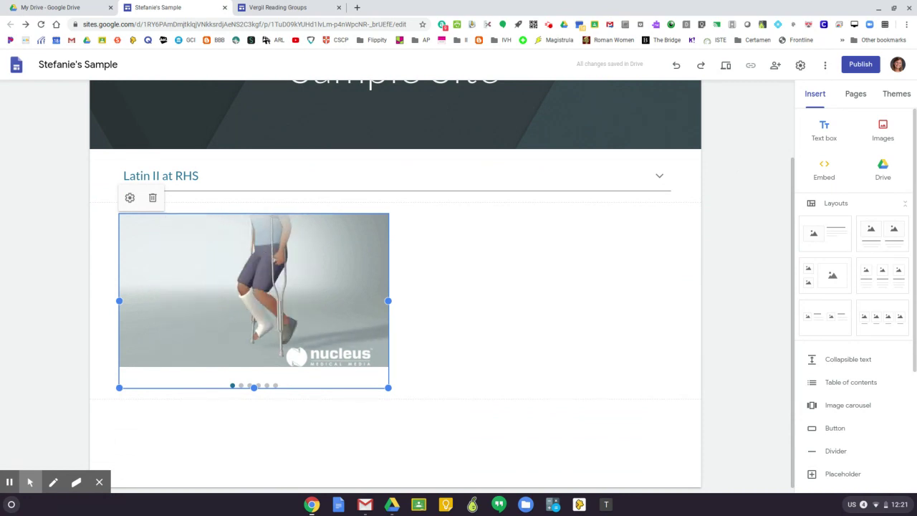
Step: Preview the site, advance through several images in the carousel, and return to editing
{"action": "left_click", "coordinate": [726, 66]}
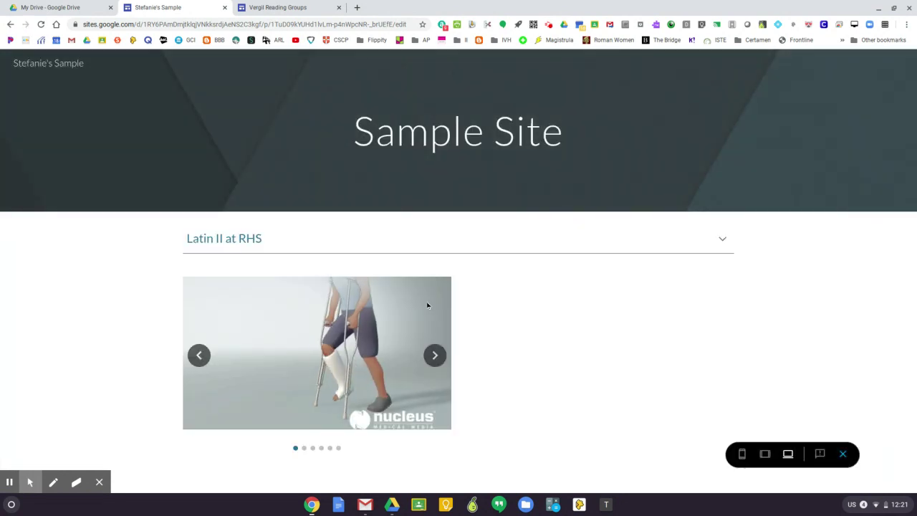
{"action": "left_click", "coordinate": [435, 354]}
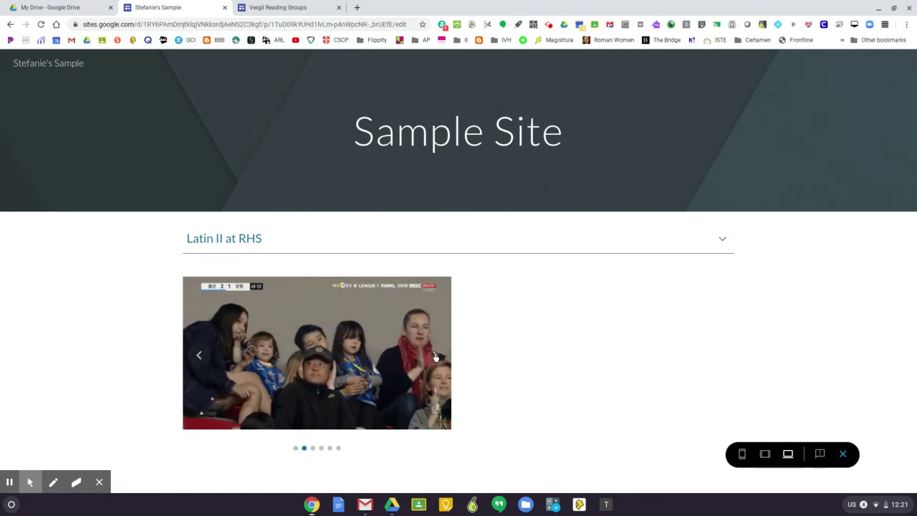
{"action": "left_click", "coordinate": [435, 356]}
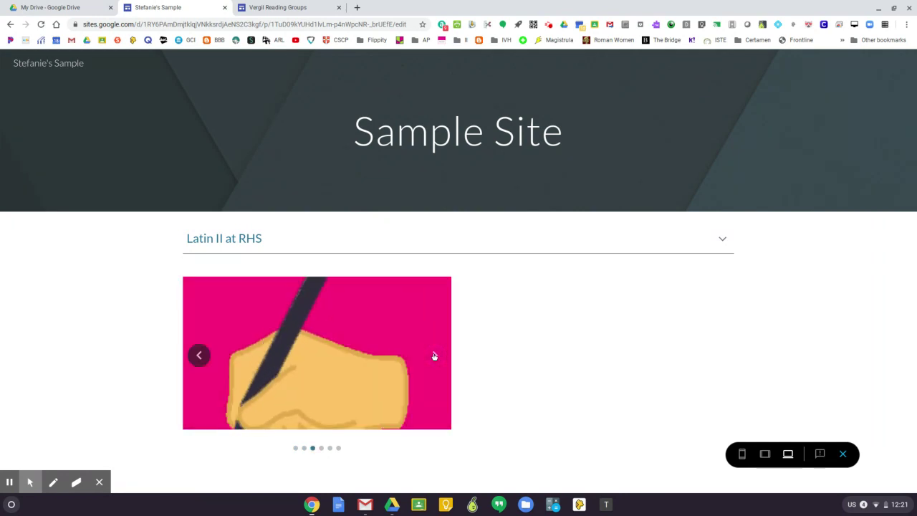
{"action": "left_click", "coordinate": [434, 356]}
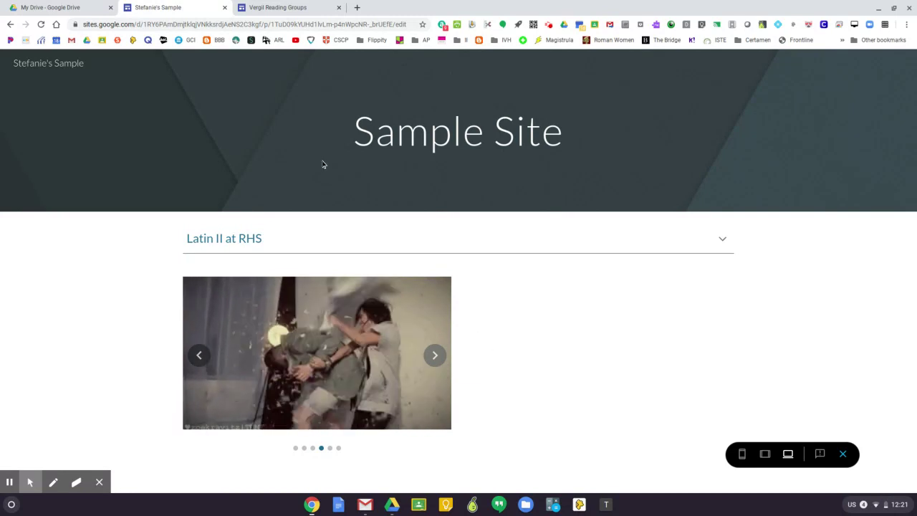
{"action": "left_click", "coordinate": [844, 456]}
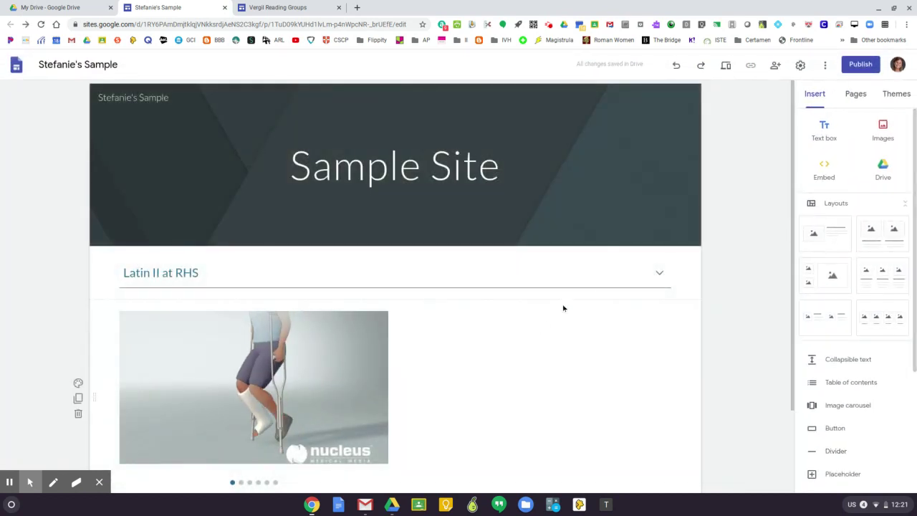
Step: Shrink the image carousel to about two thirds of its width and center it below the collapsible text
{"action": "scroll", "coordinate": [733, 203], "scroll_direction": "down", "scroll_amount": 2}
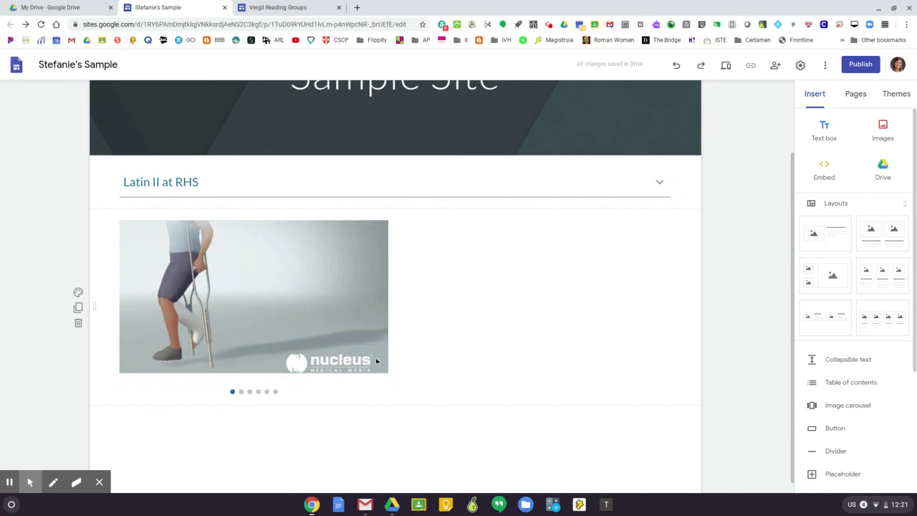
{"action": "scroll", "coordinate": [754, 198], "scroll_direction": "down", "scroll_amount": 1}
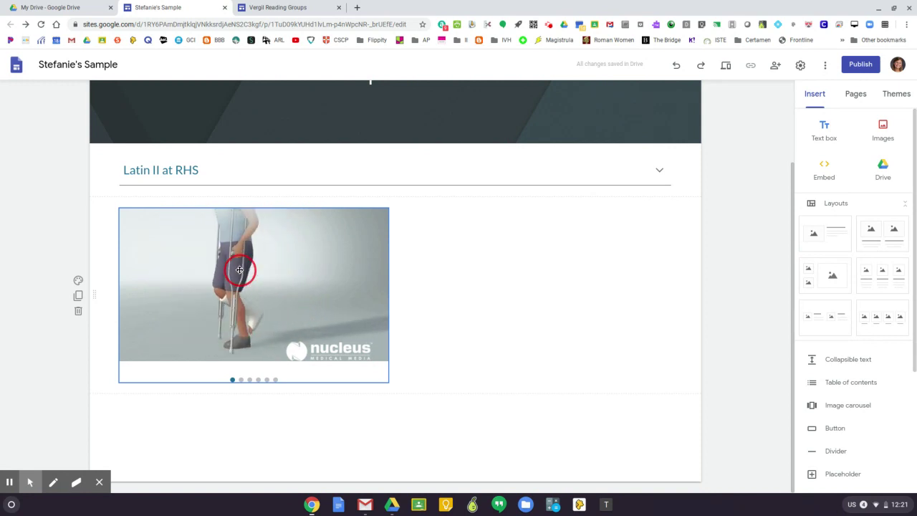
{"action": "left_click_drag", "start_coordinate": [239, 269], "coordinate": [410, 279]}
{"action": "left_click", "coordinate": [469, 259]}
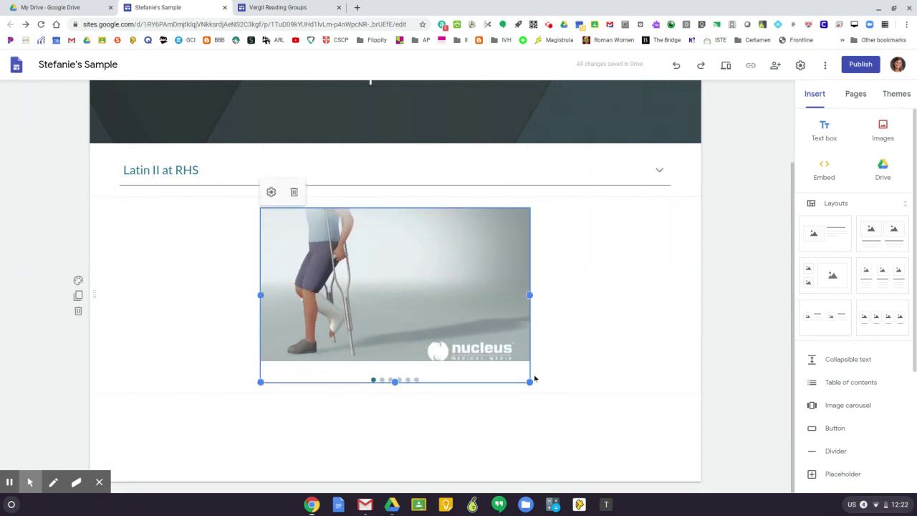
{"action": "left_click_drag", "start_coordinate": [530, 382], "coordinate": [435, 382]}
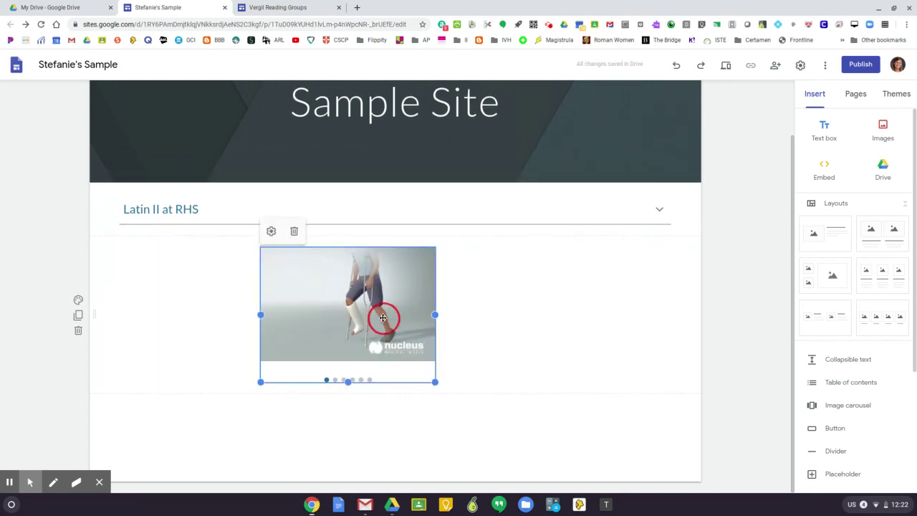
{"action": "left_click_drag", "start_coordinate": [365, 315], "coordinate": [403, 315]}
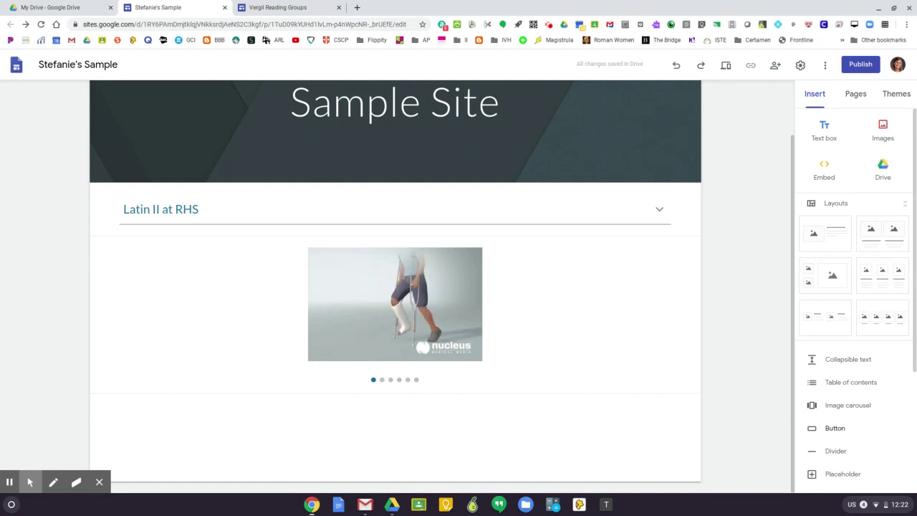
Step: Insert a placeholder below the carousel and fill it with the uploaded YouTube video "Induction Ceremony Chinese / Latin Honor Societies" dated May 27, 2020
{"action": "scroll", "coordinate": [833, 439], "scroll_direction": "down", "scroll_amount": 2}
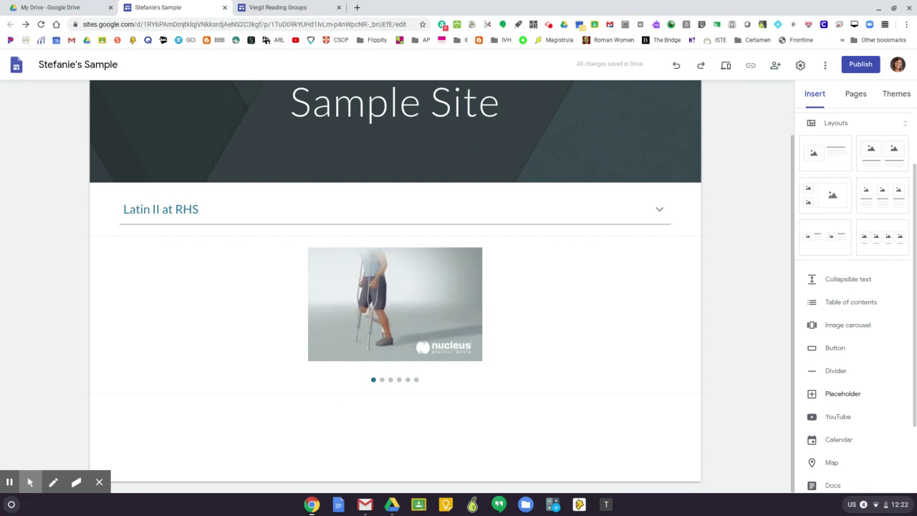
{"action": "left_click", "coordinate": [827, 396]}
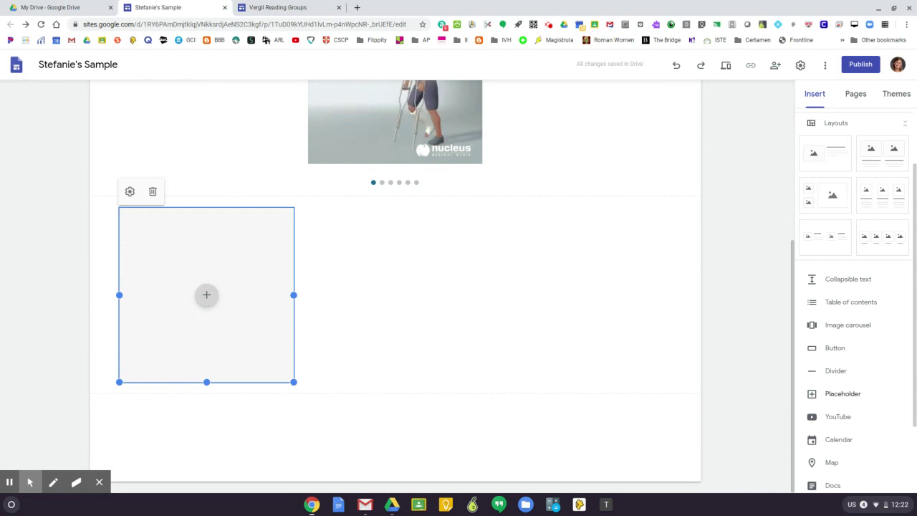
{"action": "left_click", "coordinate": [206, 295]}
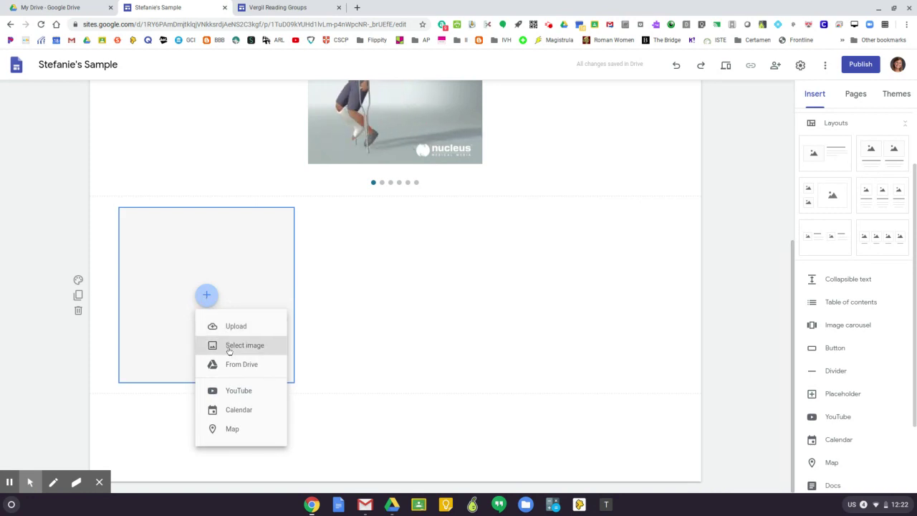
{"action": "left_click", "coordinate": [227, 391]}
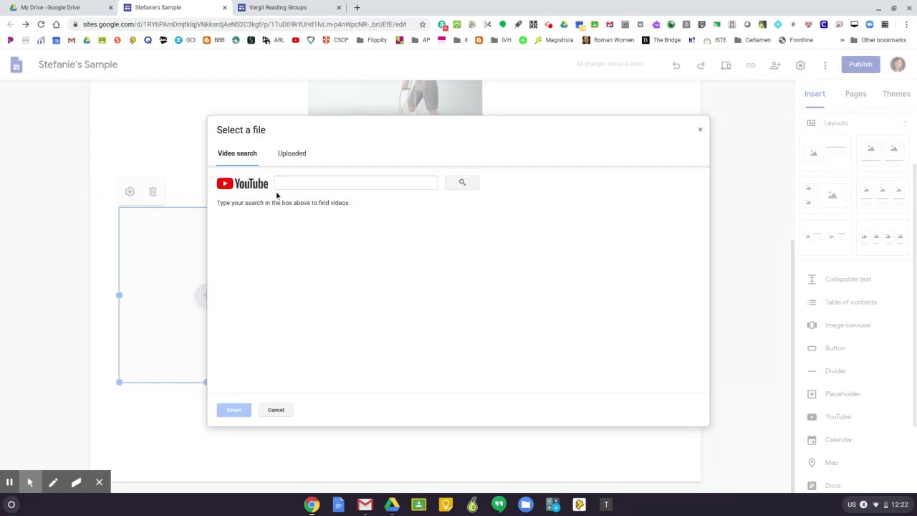
{"action": "left_click", "coordinate": [294, 155]}
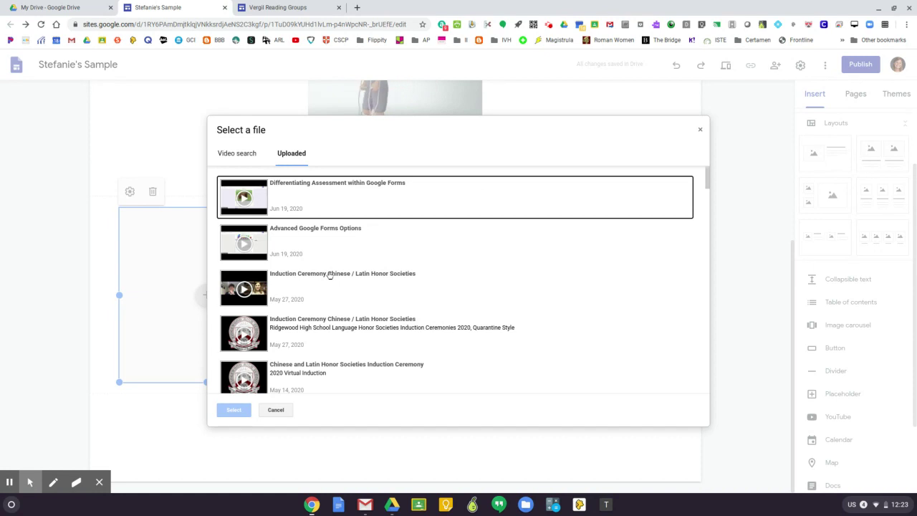
{"action": "left_click", "coordinate": [326, 277]}
{"action": "left_click", "coordinate": [233, 411]}
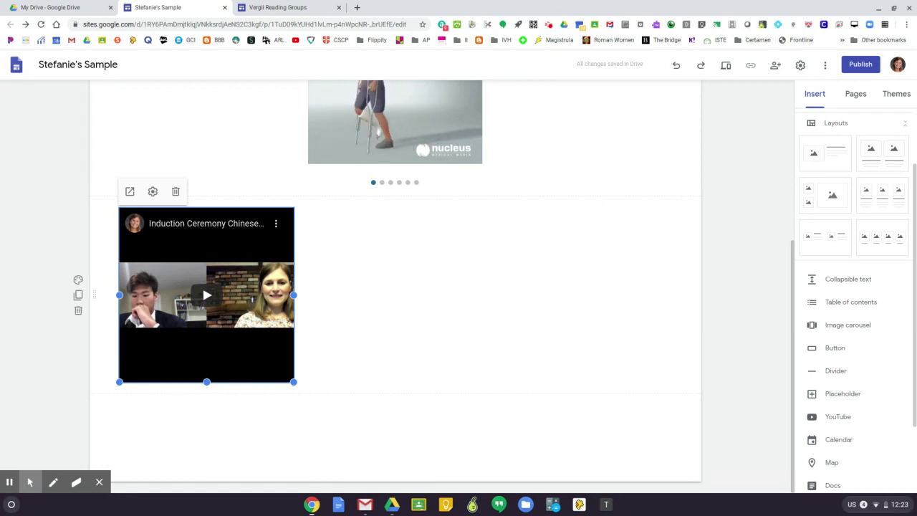
Step: Review the embedded video's YouTube settings and delete the video from the page
{"action": "left_click", "coordinate": [152, 193]}
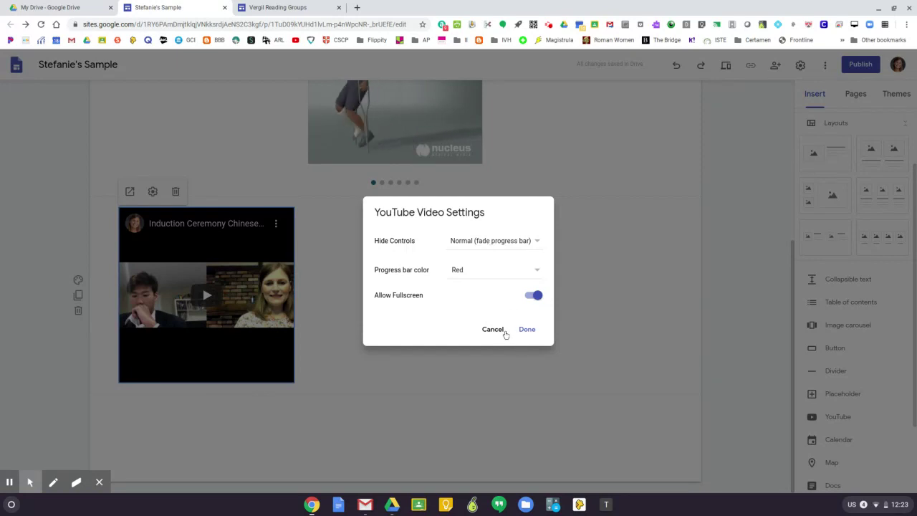
{"action": "left_click", "coordinate": [527, 330]}
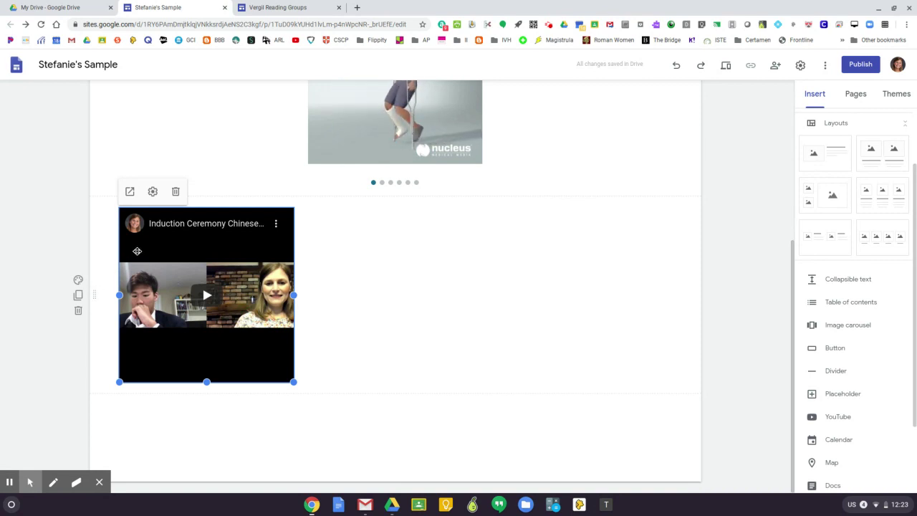
{"action": "left_click", "coordinate": [175, 194]}
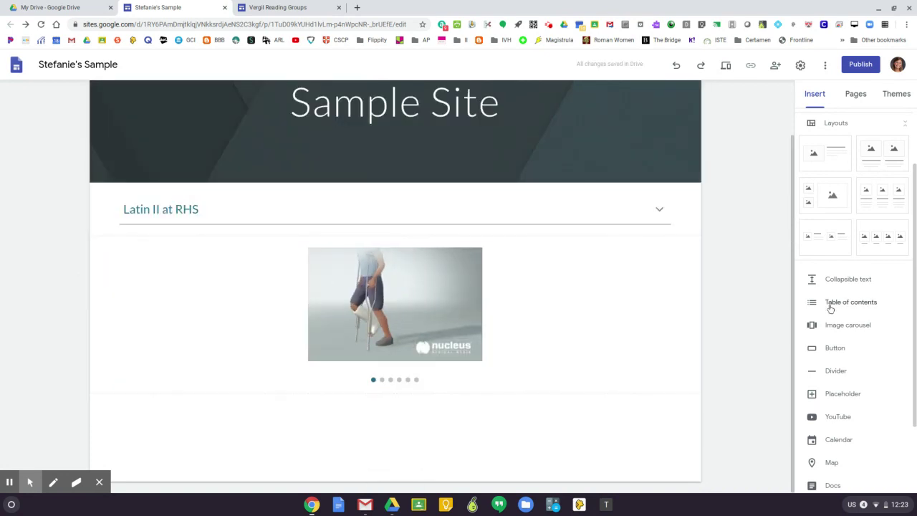
Step: Insert an empty placeholder below the carousel and review its file type setting and content options without changing them
{"action": "left_click", "coordinate": [835, 393]}
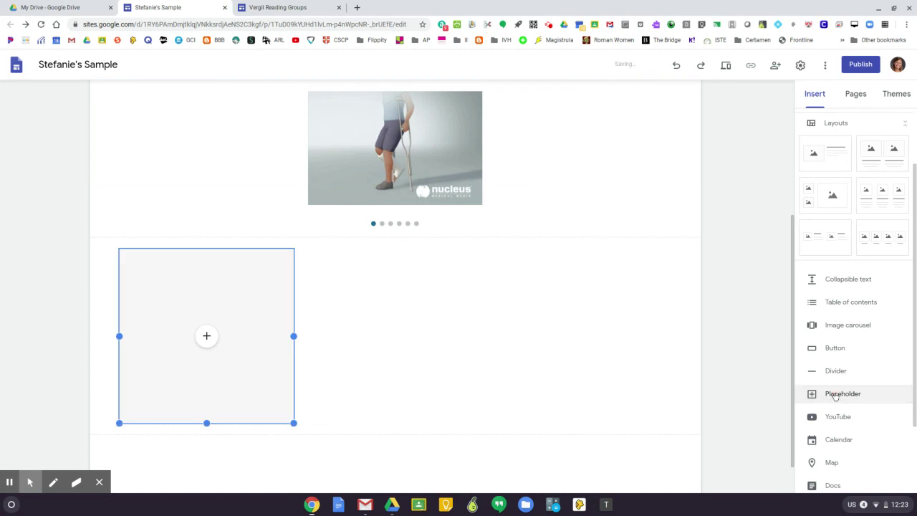
{"action": "left_click", "coordinate": [130, 192]}
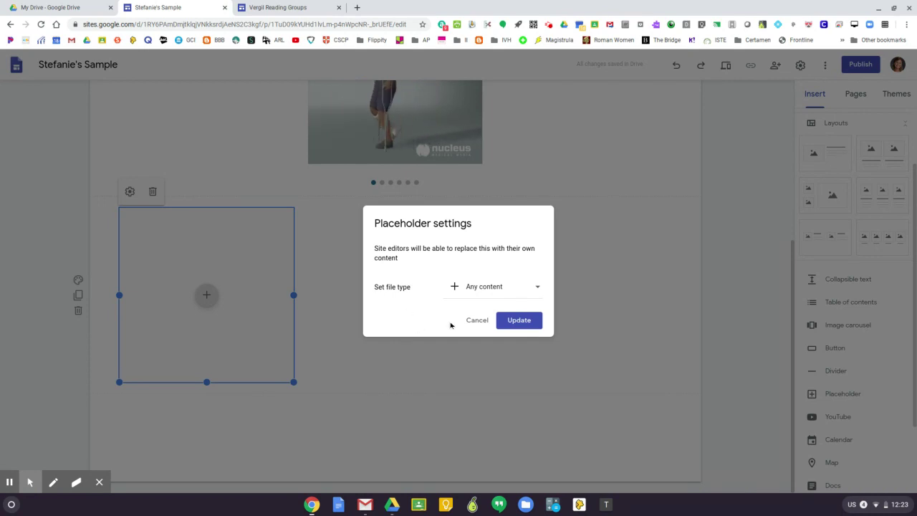
{"action": "left_click", "coordinate": [473, 323]}
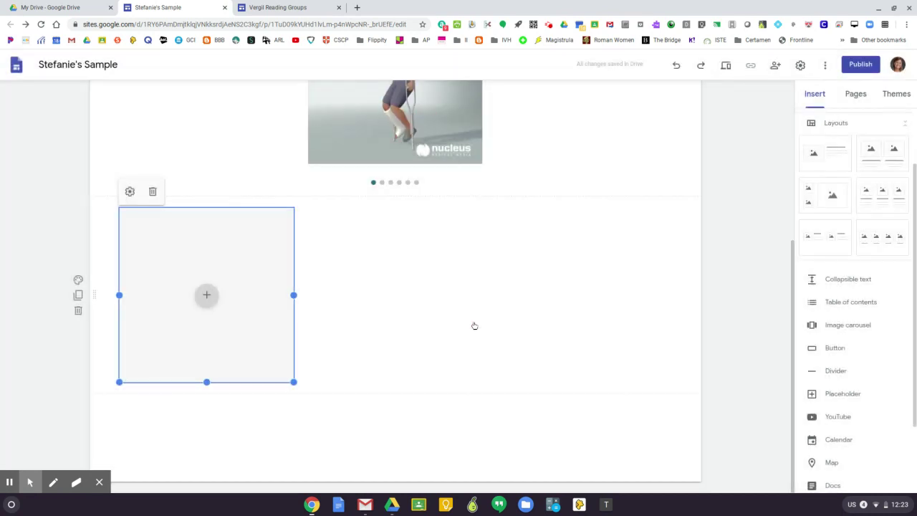
{"action": "left_click", "coordinate": [207, 295]}
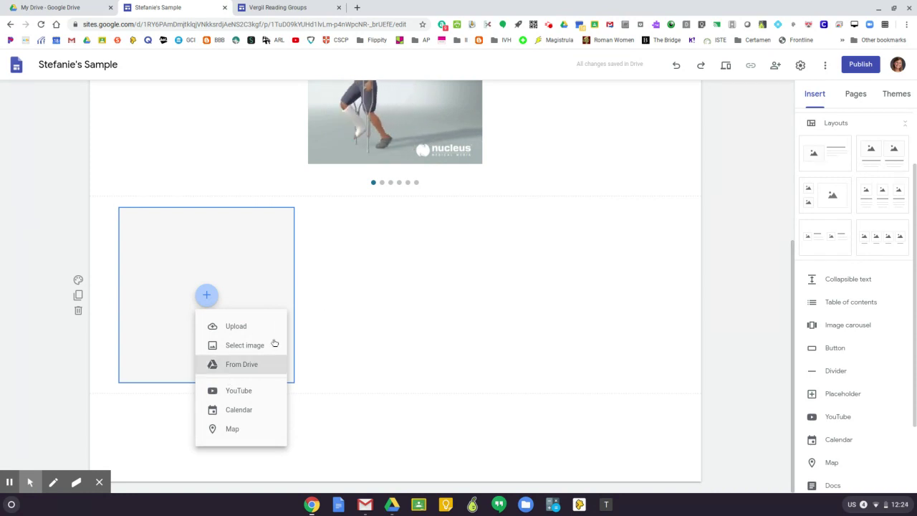
{"action": "left_click", "coordinate": [362, 296]}
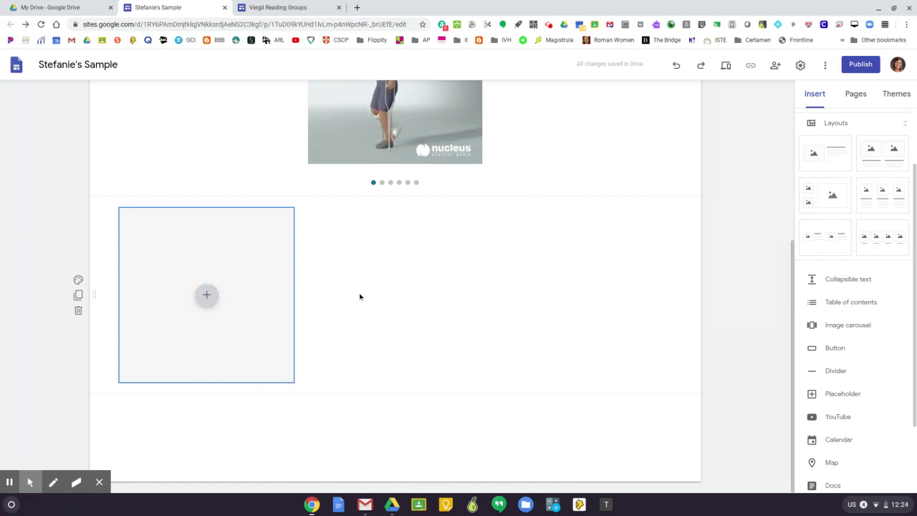
Step: Insert a divider below the placeholder
{"action": "scroll", "coordinate": [858, 328], "scroll_direction": "down", "scroll_amount": 2}
{"action": "scroll", "coordinate": [858, 327], "scroll_direction": "down", "scroll_amount": 2}
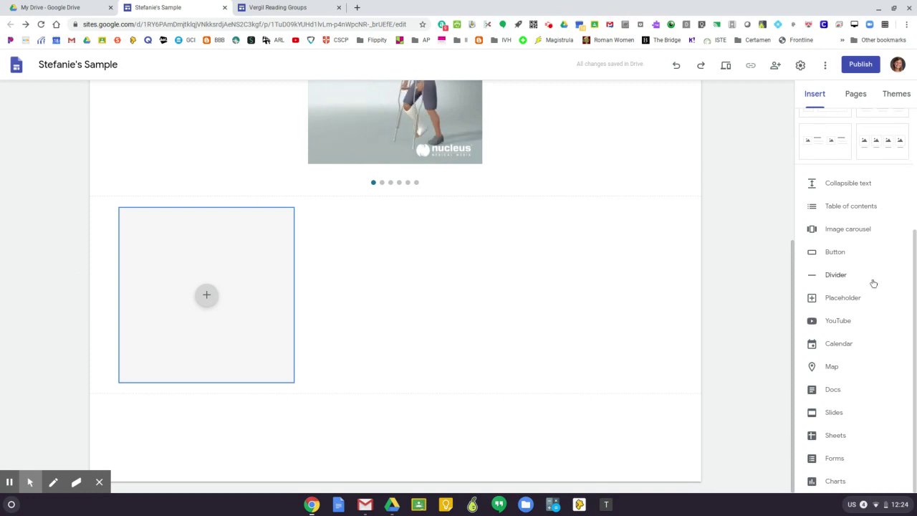
{"action": "left_click", "coordinate": [831, 279]}
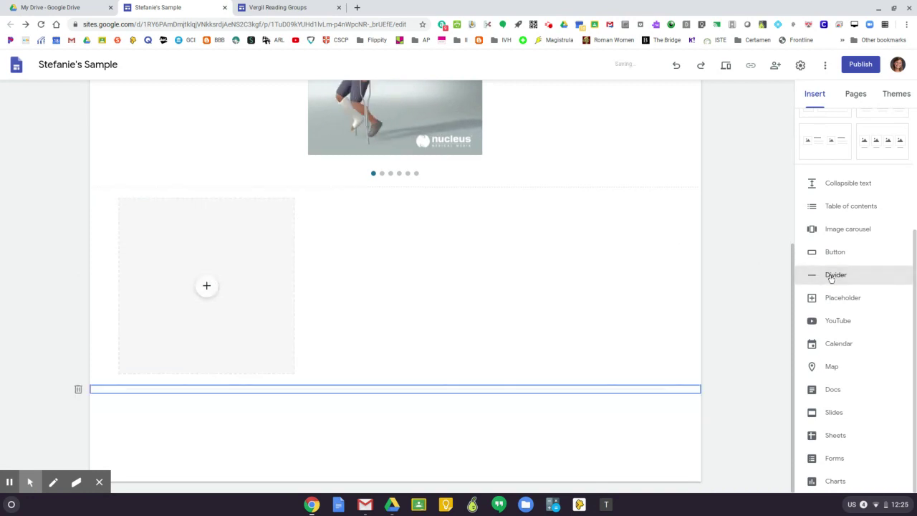
{"action": "left_click", "coordinate": [175, 390]}
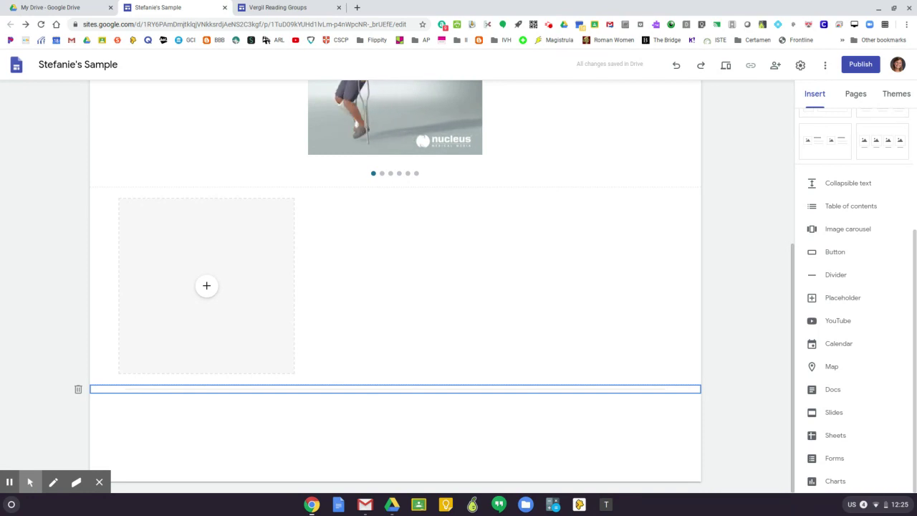
Step: Check the site's page list and apply the Vision theme to the site
{"action": "scroll", "coordinate": [739, 213], "scroll_direction": "up", "scroll_amount": 4}
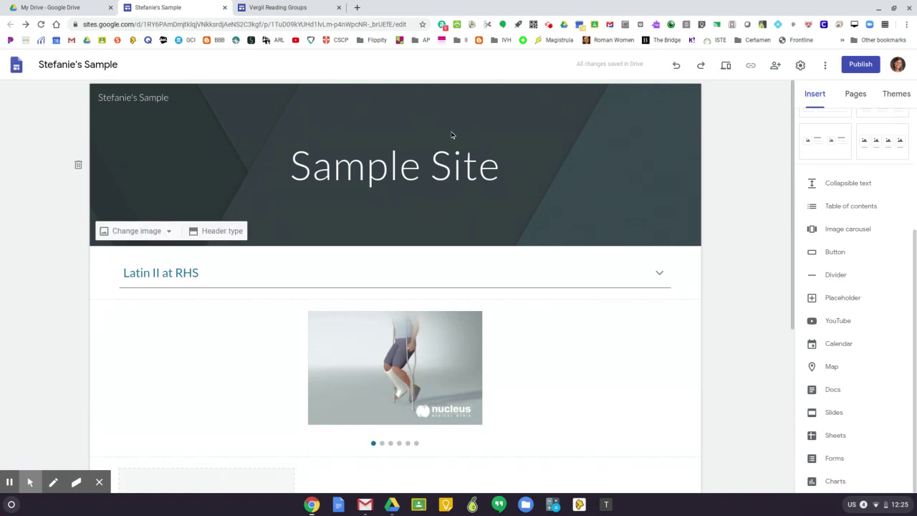
{"action": "left_click", "coordinate": [856, 95]}
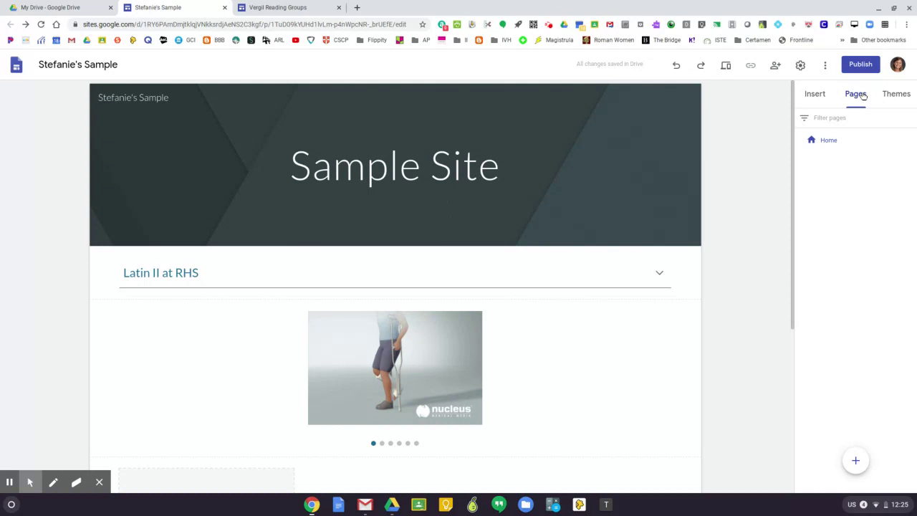
{"action": "mouse_move", "coordinate": [856, 463]}
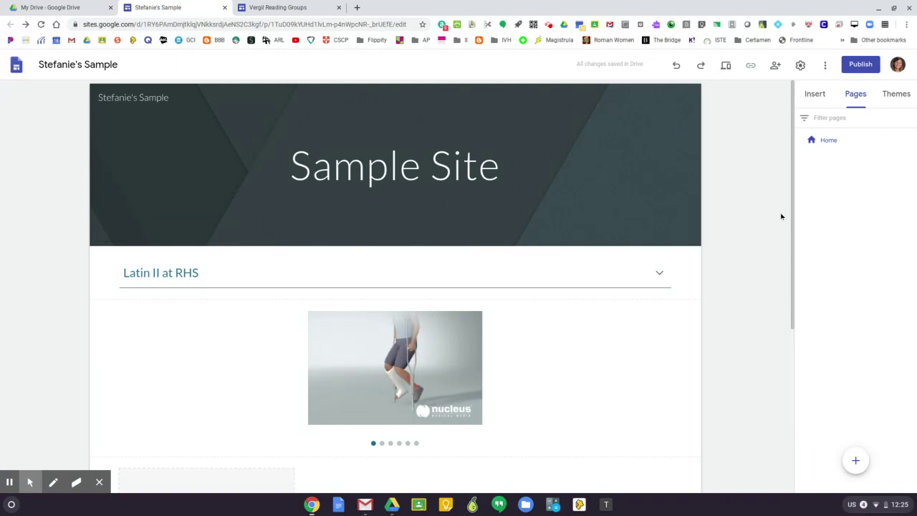
{"action": "left_click", "coordinate": [895, 99]}
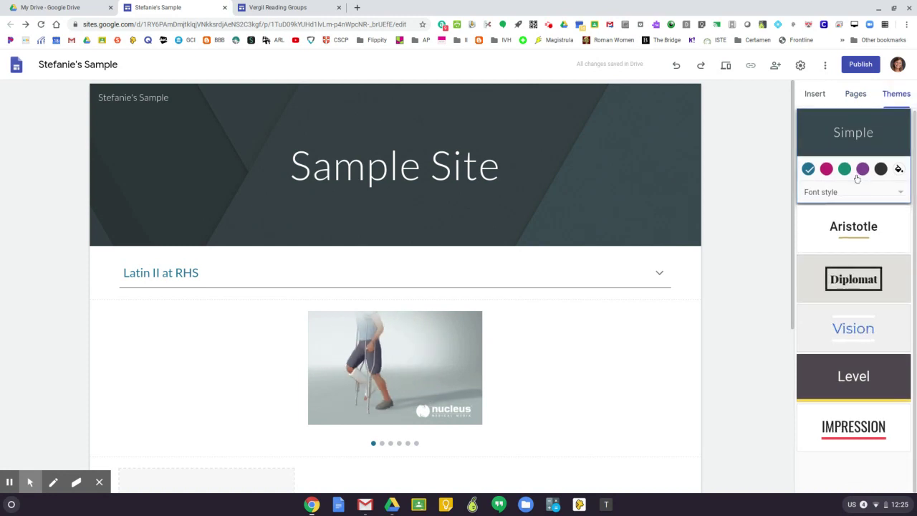
{"action": "left_click", "coordinate": [846, 334]}
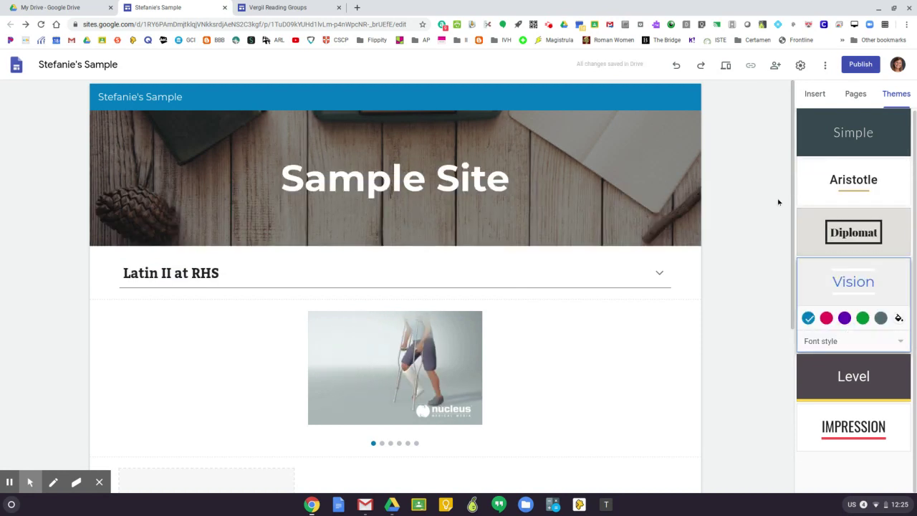
Step: Set the site's navigation mode to Side in the site settings
{"action": "left_click", "coordinate": [802, 66]}
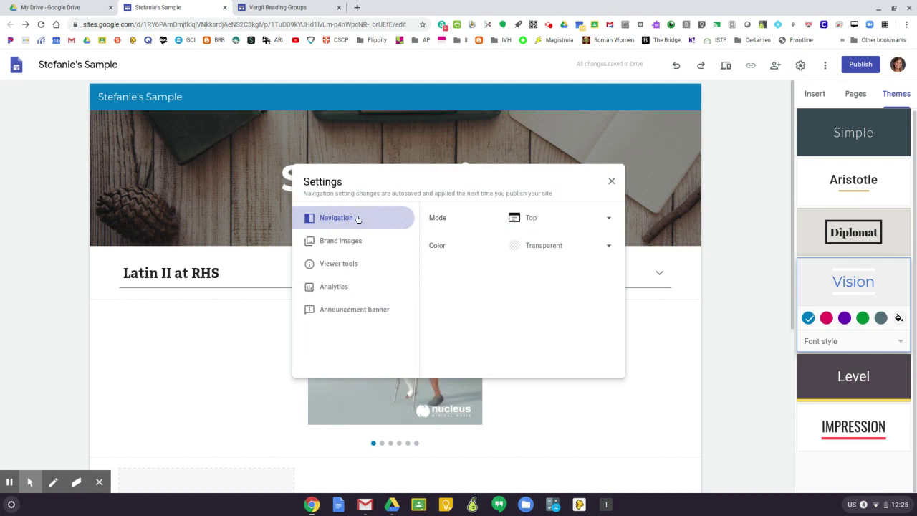
{"action": "left_click", "coordinate": [534, 222]}
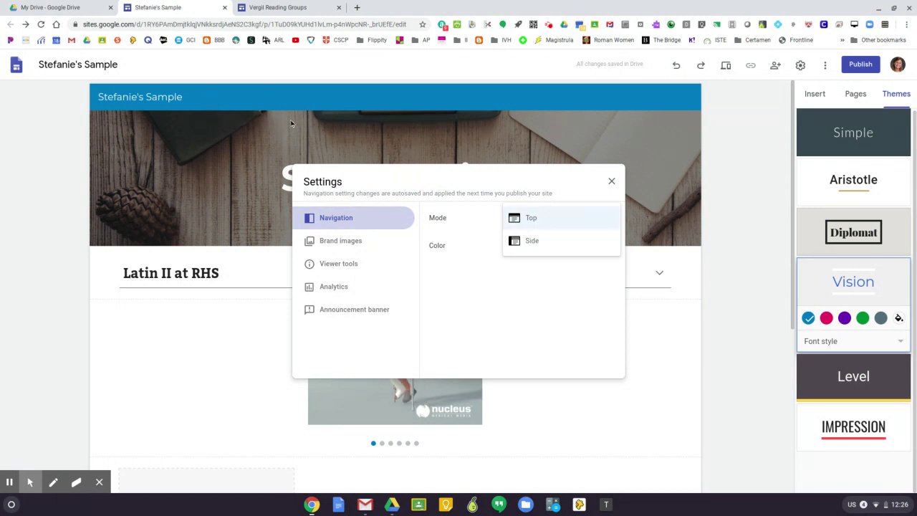
{"action": "left_click", "coordinate": [532, 241]}
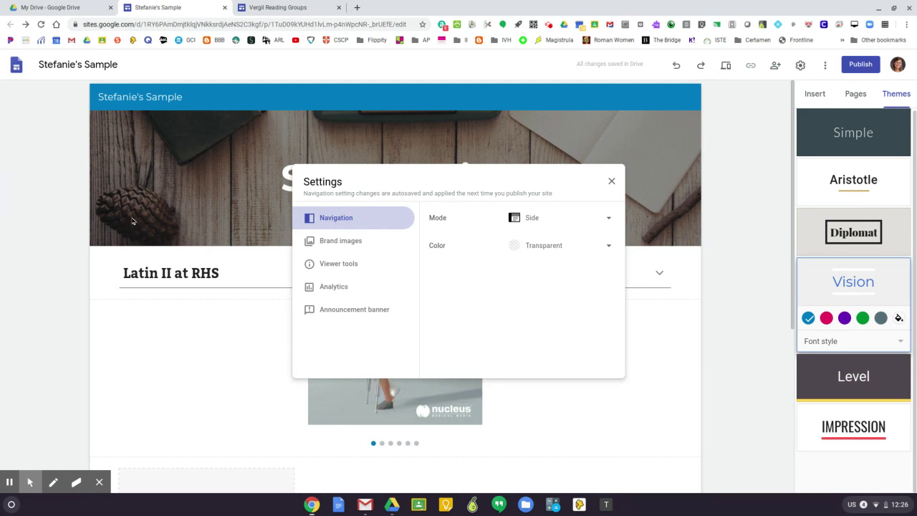
Step: Review the brand images, viewer tools and analytics options in the site settings
{"action": "left_click", "coordinate": [355, 242]}
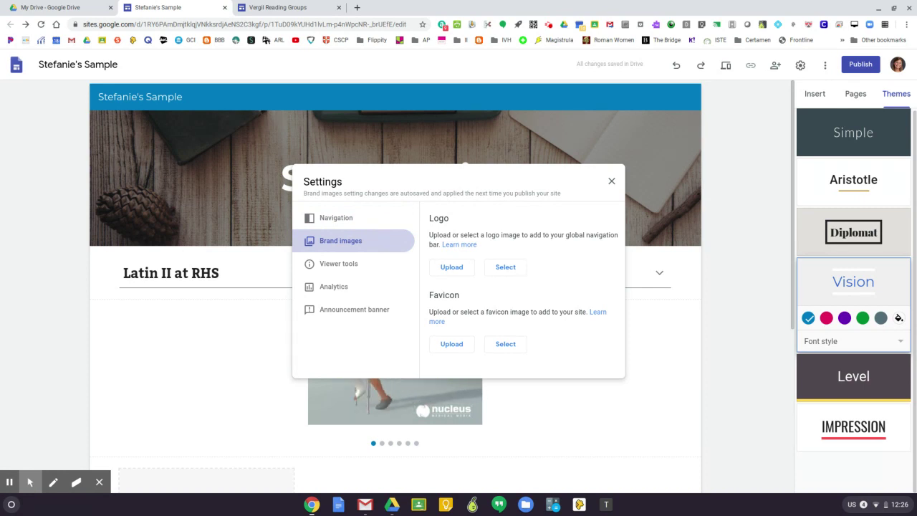
{"action": "left_click", "coordinate": [331, 267]}
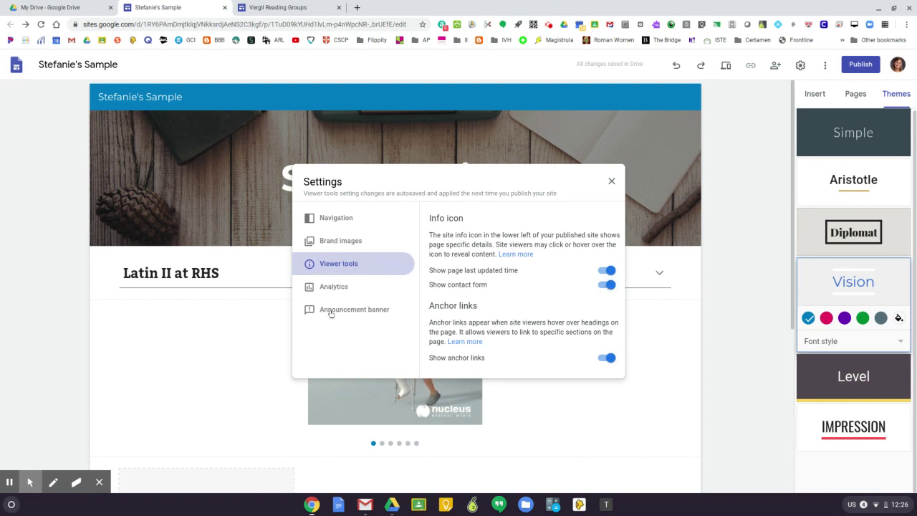
{"action": "left_click", "coordinate": [332, 287]}
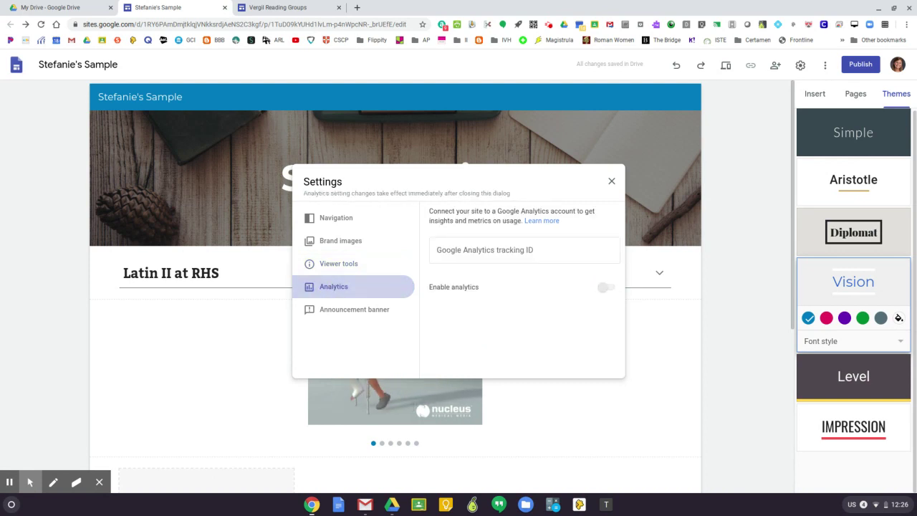
Step: Review the announcement banner's color, message, button, link and visibility options, and close the site settings without changing them
{"action": "left_click", "coordinate": [333, 313]}
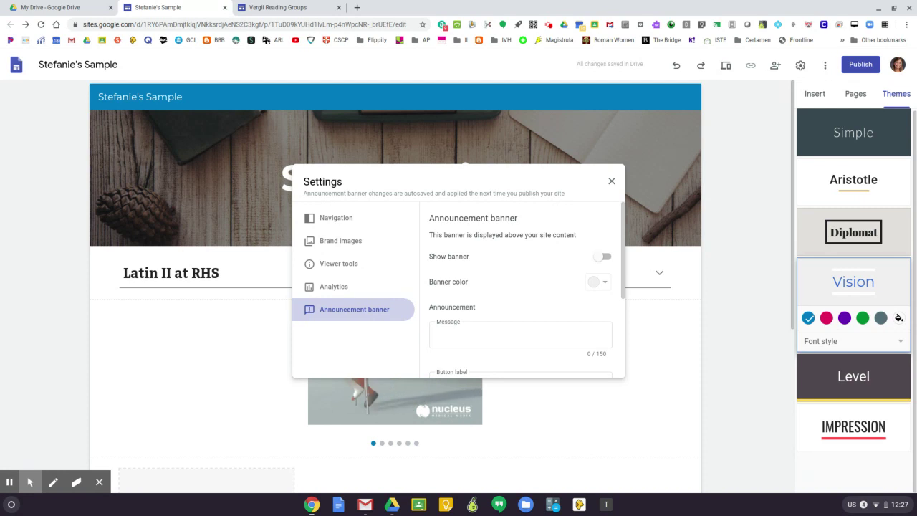
{"action": "scroll", "coordinate": [522, 290], "scroll_direction": "down", "scroll_amount": 2}
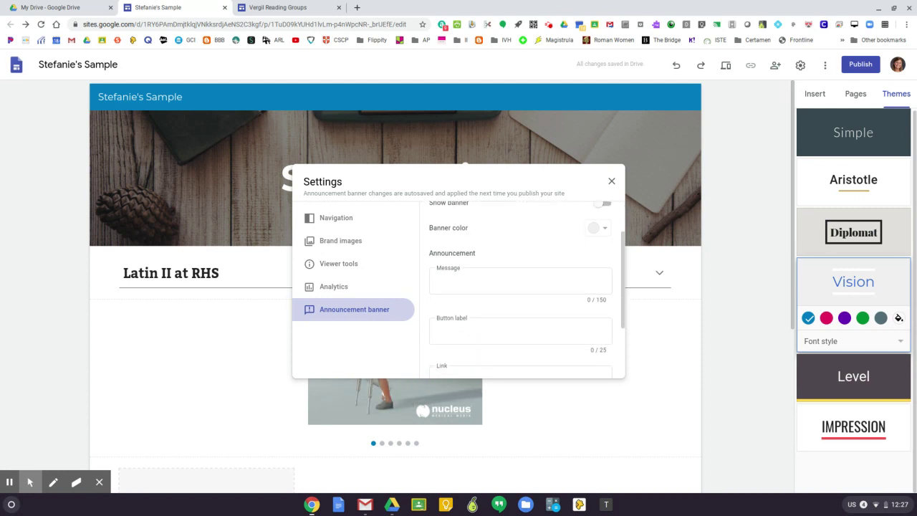
{"action": "left_click", "coordinate": [595, 228]}
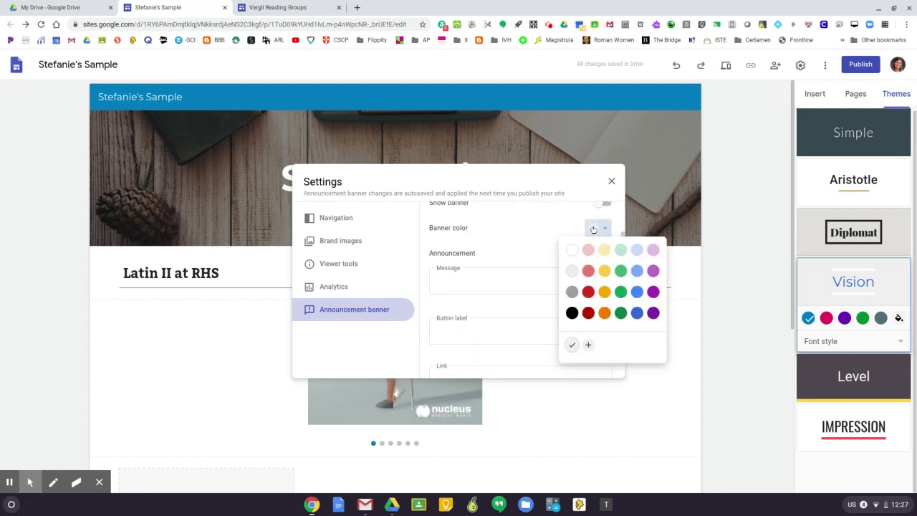
{"action": "left_click", "coordinate": [594, 228]}
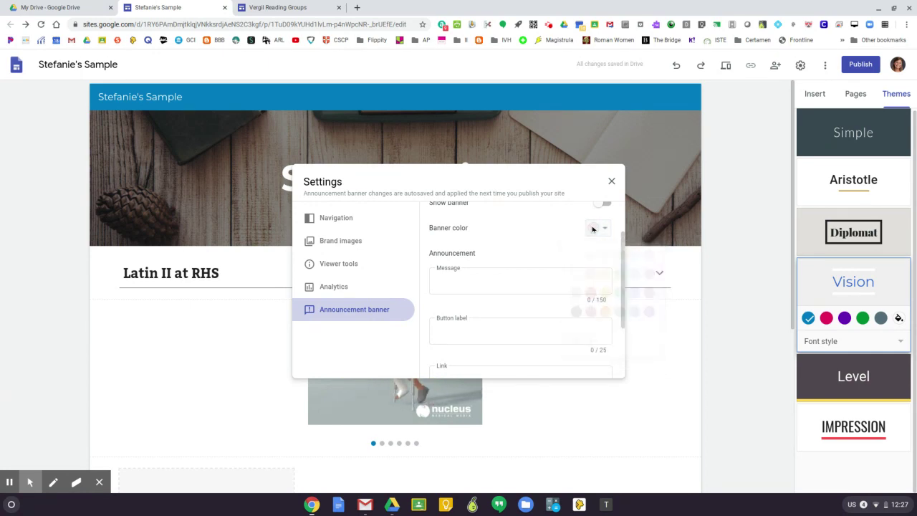
{"action": "scroll", "coordinate": [496, 262], "scroll_direction": "down", "scroll_amount": 3}
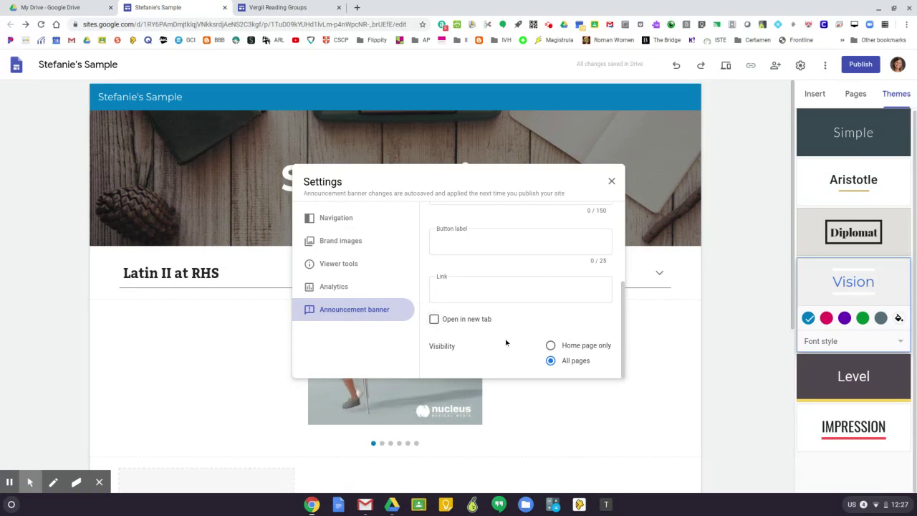
{"action": "left_click", "coordinate": [612, 180]}
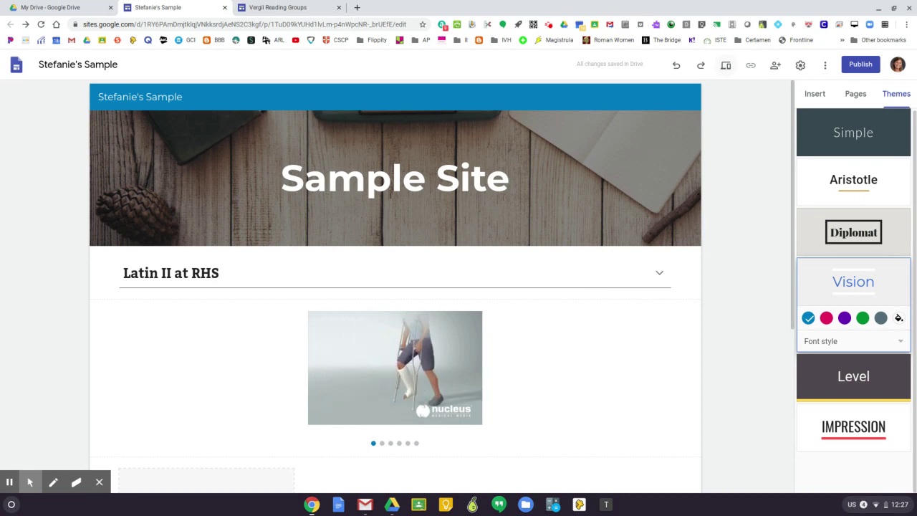
Step: Preview the site at large-screen size, return to editing, and check the site's sharing options for people and groups
{"action": "left_click", "coordinate": [726, 66]}
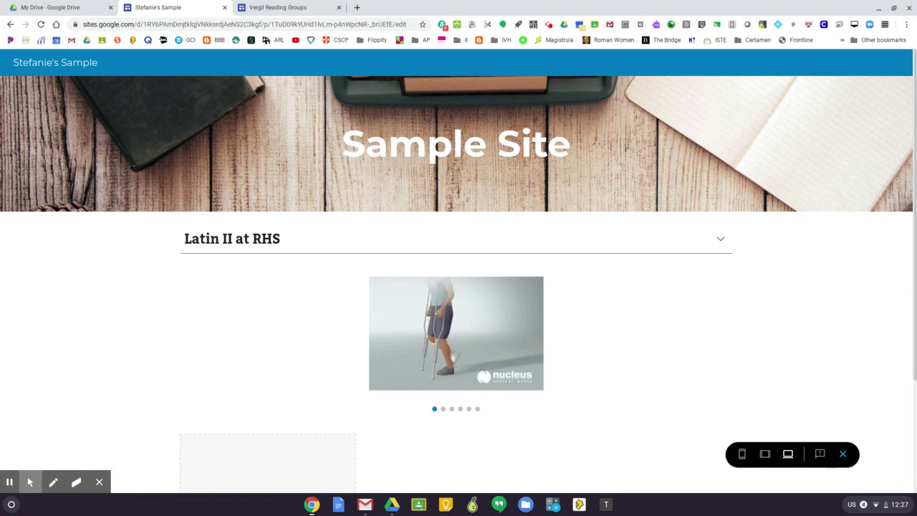
{"action": "left_click", "coordinate": [845, 455]}
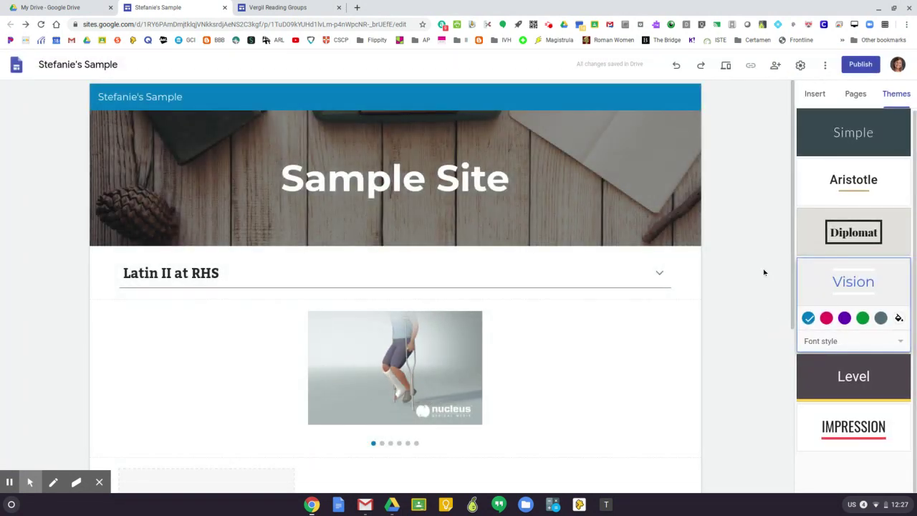
{"action": "left_click", "coordinate": [775, 65]}
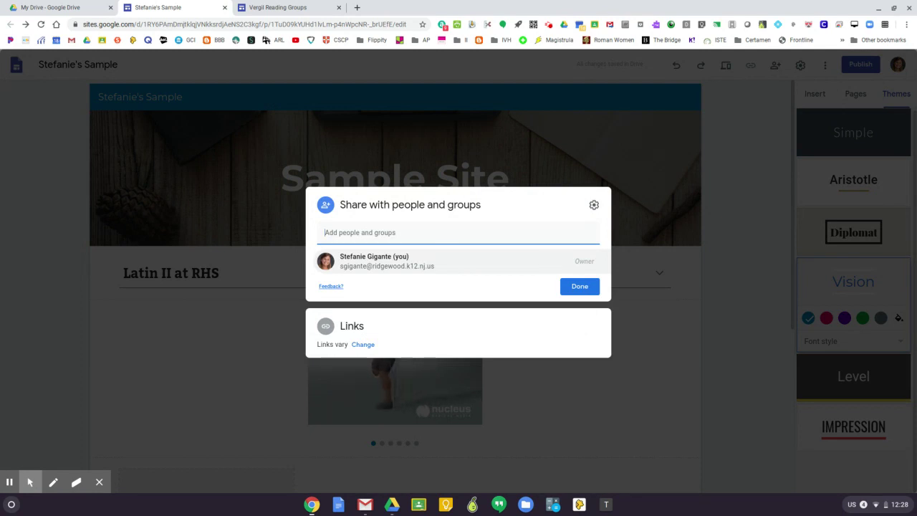
{"action": "left_click", "coordinate": [580, 286]}
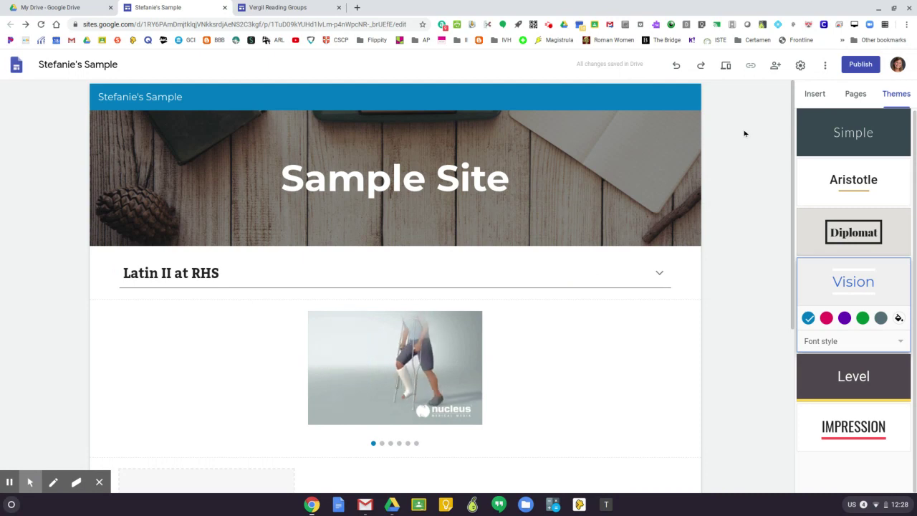
Step: Examine the publishing options, including the web address and who can view the site, and leave without publishing
{"action": "left_click", "coordinate": [860, 64]}
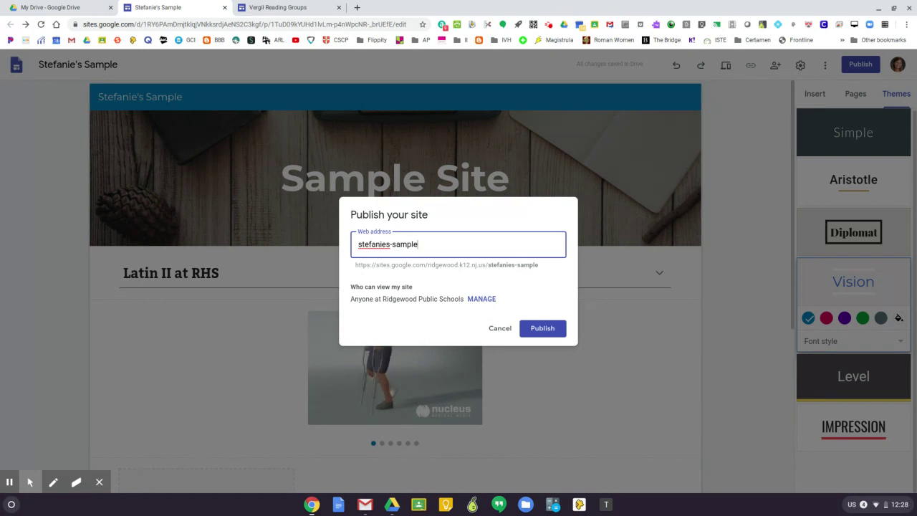
{"action": "left_click", "coordinate": [482, 299]}
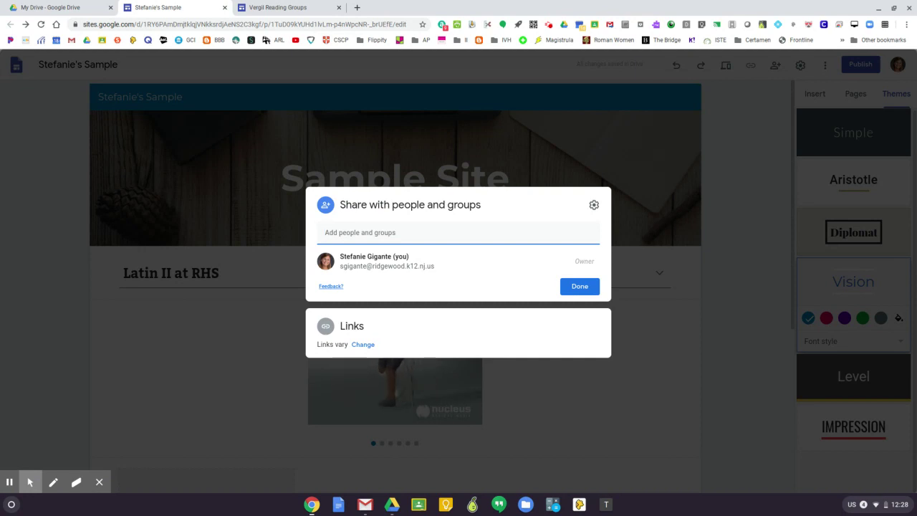
{"action": "left_click", "coordinate": [580, 286]}
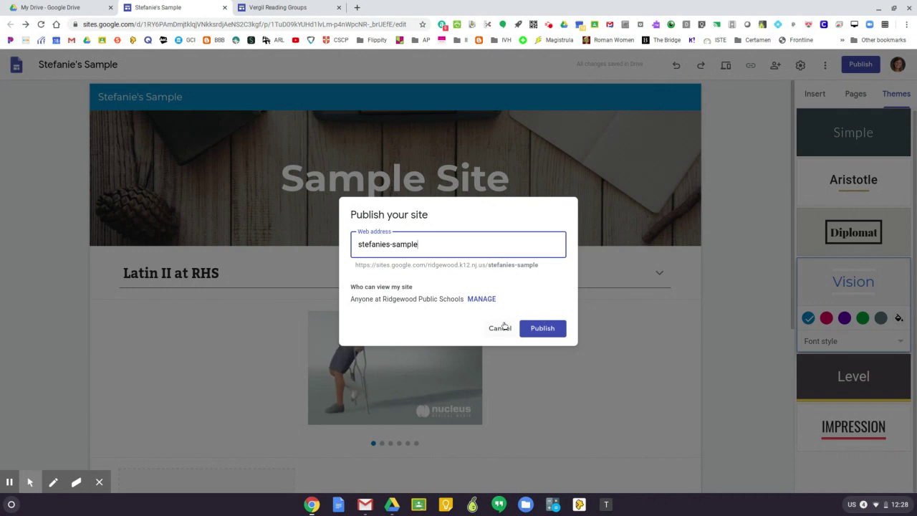
{"action": "left_click", "coordinate": [502, 328]}
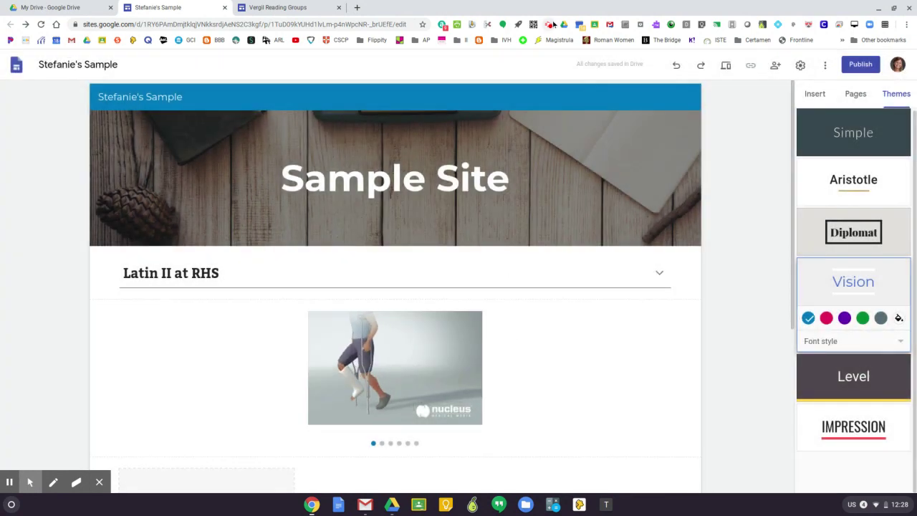